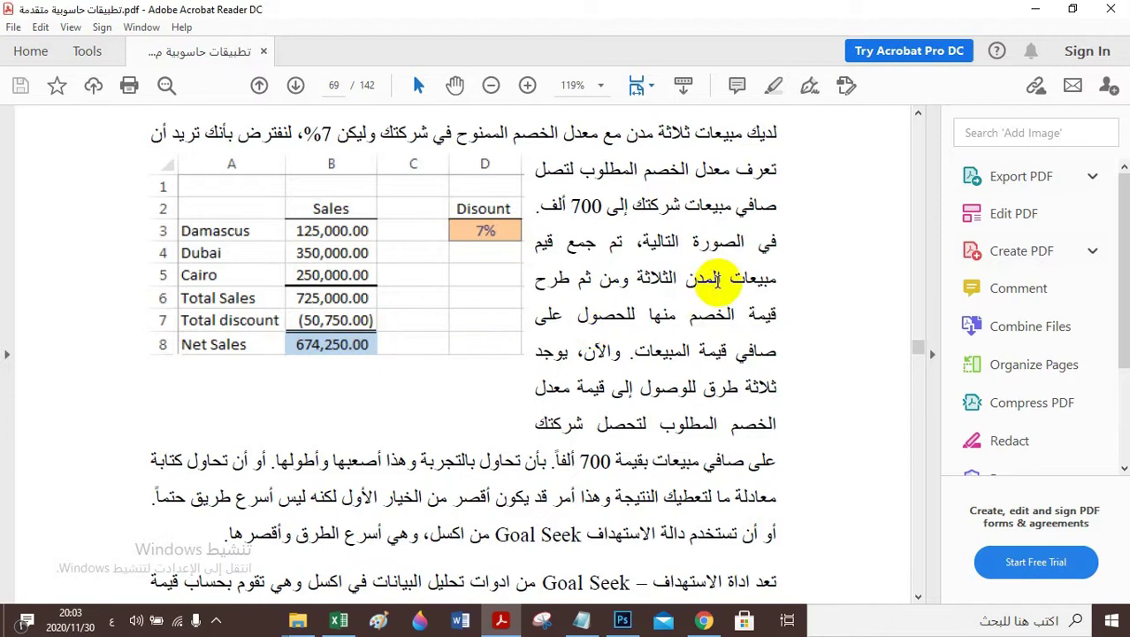
Switch to the Excel sales workbook and clear the discount label and rate from D12:D13.
scroll(718, 277, "down", 1)
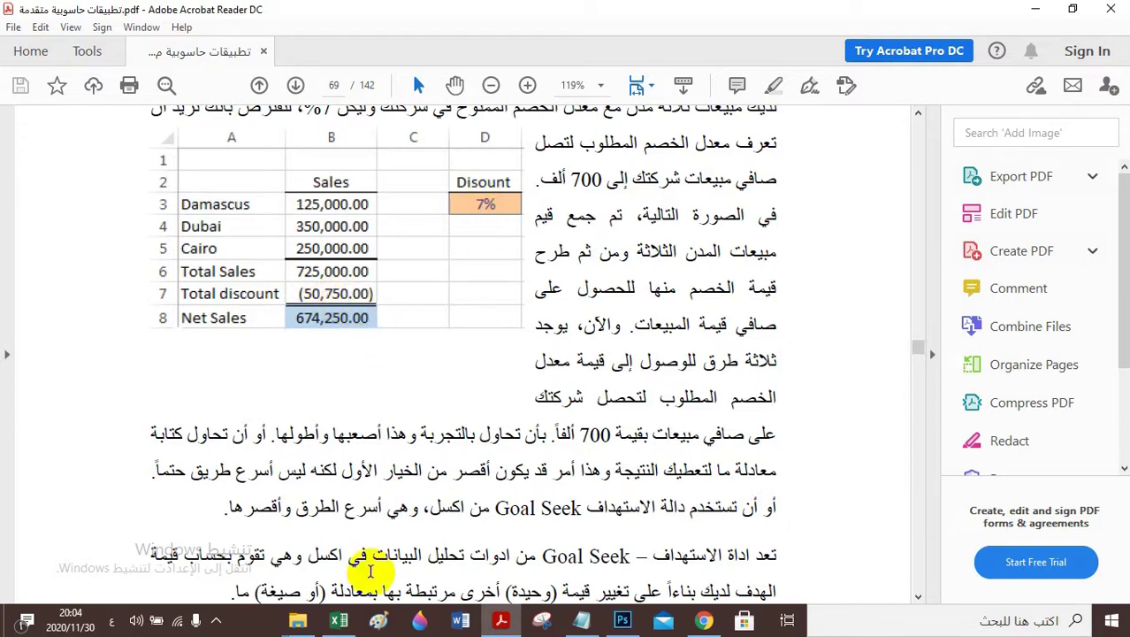
left_click(350, 623)
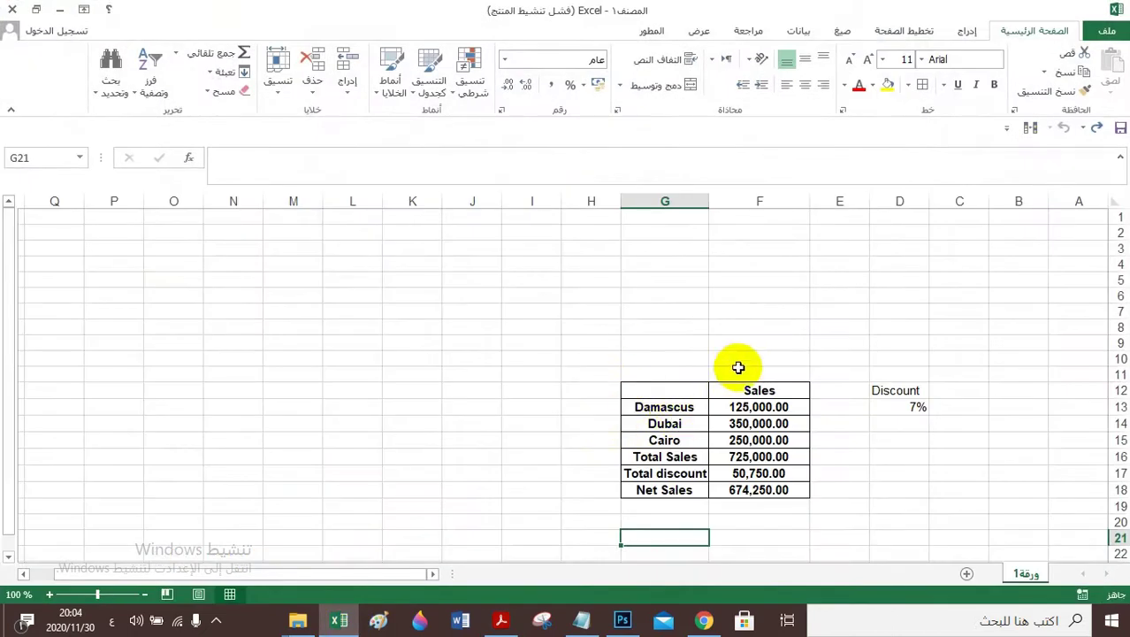
left_click_drag(893, 327, 888, 347)
key("Delete")
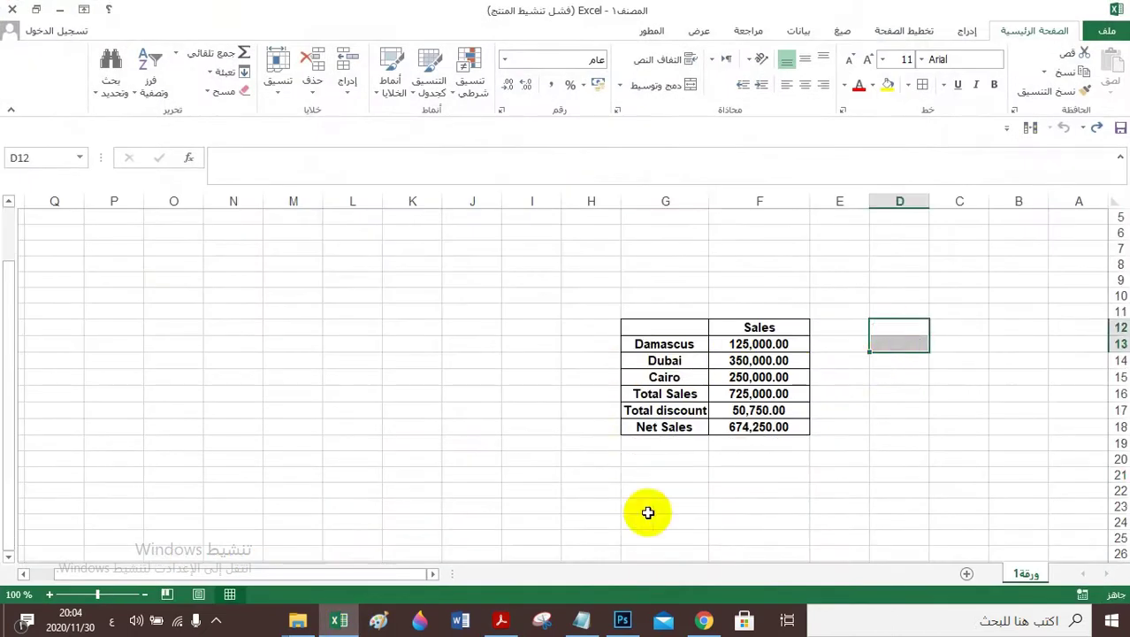
Enter discount in D12 and 7% in D13, and centre both cells horizontally.
left_click(48, 593)
left_click(49, 593)
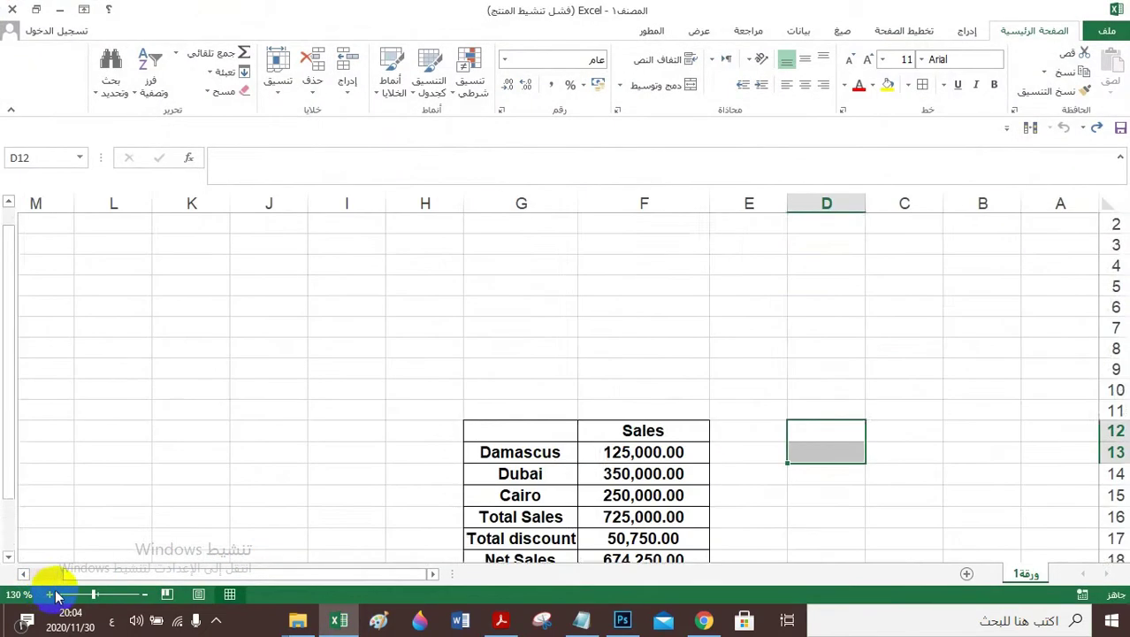
scroll(681, 416, "down", 3)
scroll(732, 399, "up", 1)
left_click(827, 329)
left_click(829, 311)
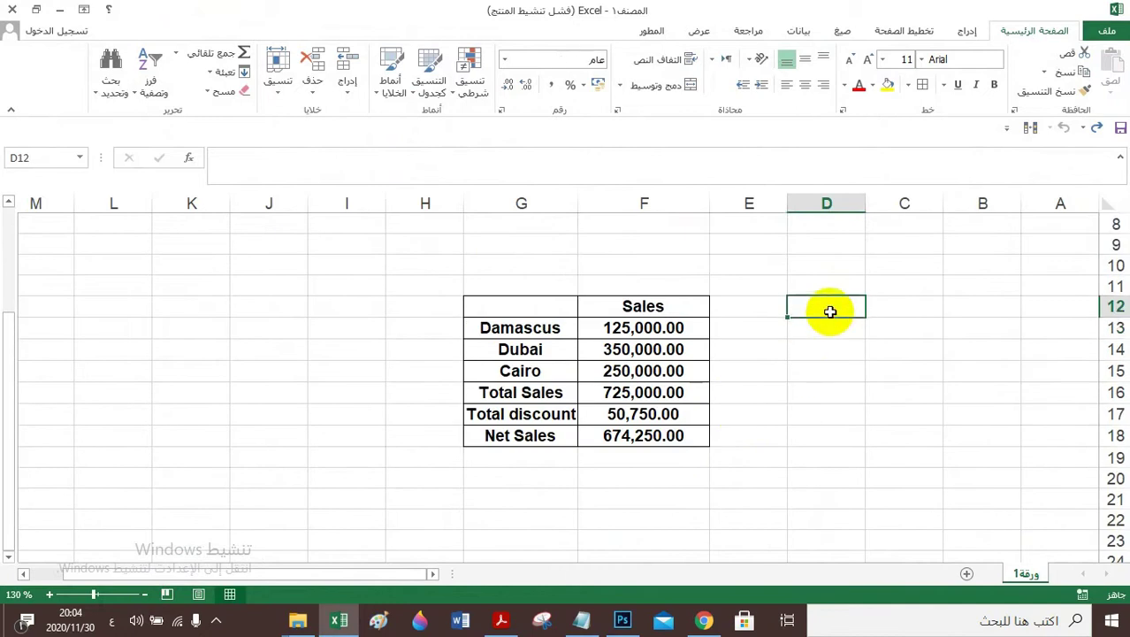
type("ي")
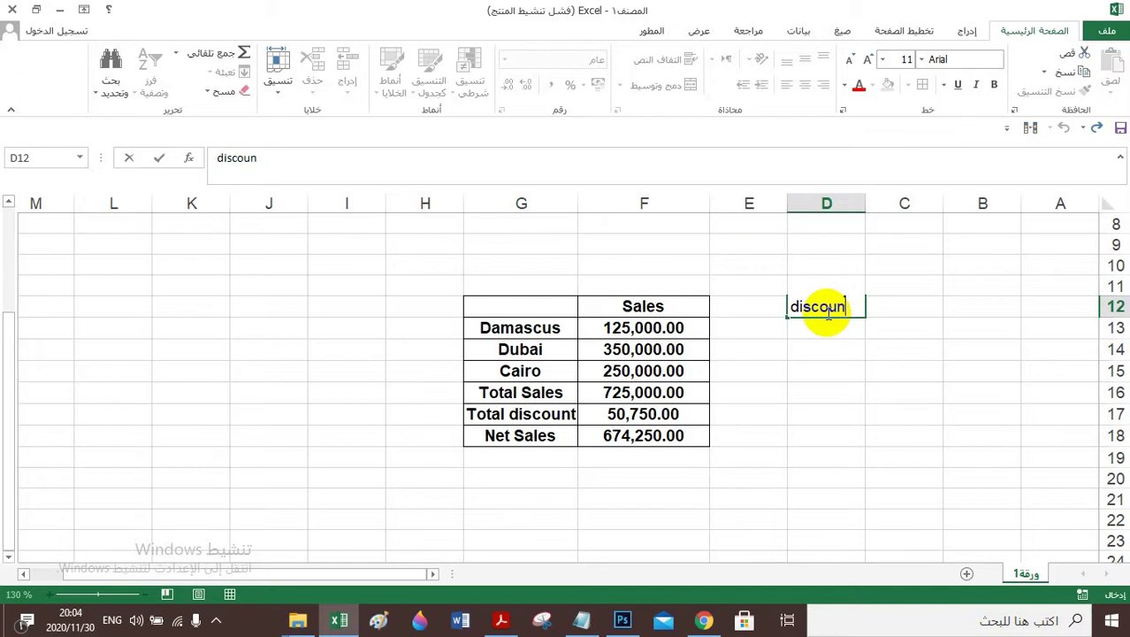
key("Return")
type("7")
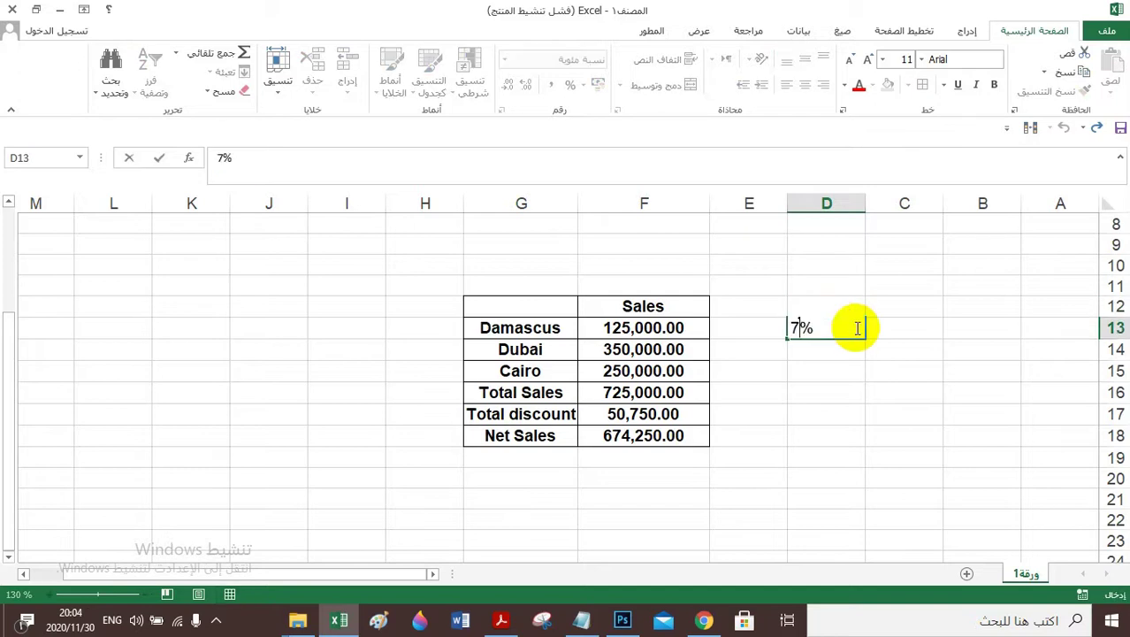
left_click(814, 357)
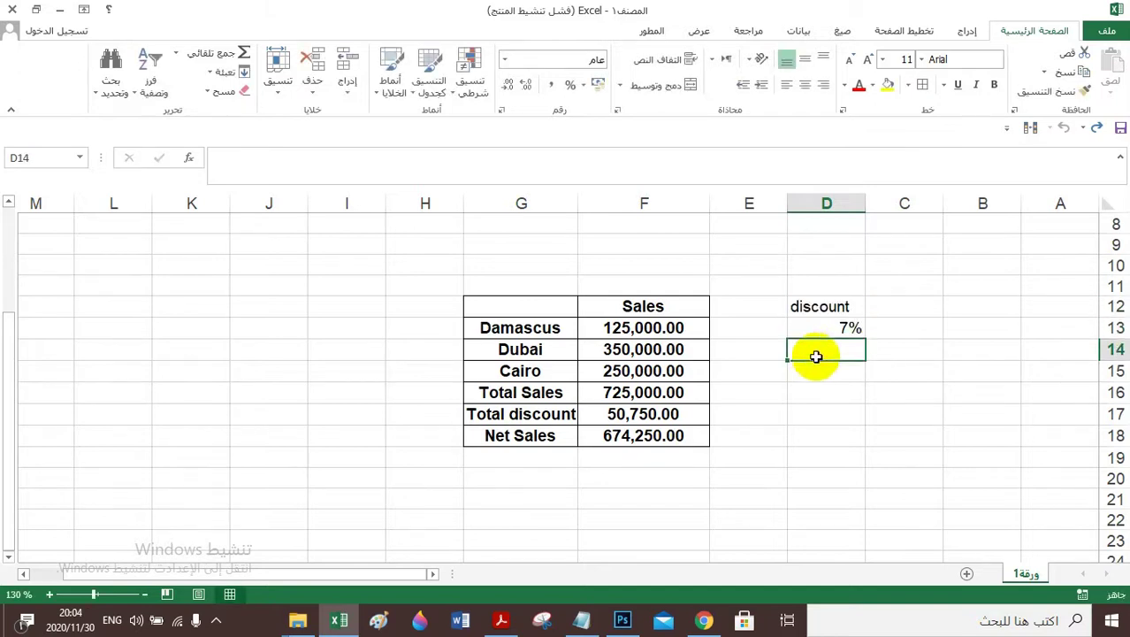
left_click_drag(820, 309, 832, 324)
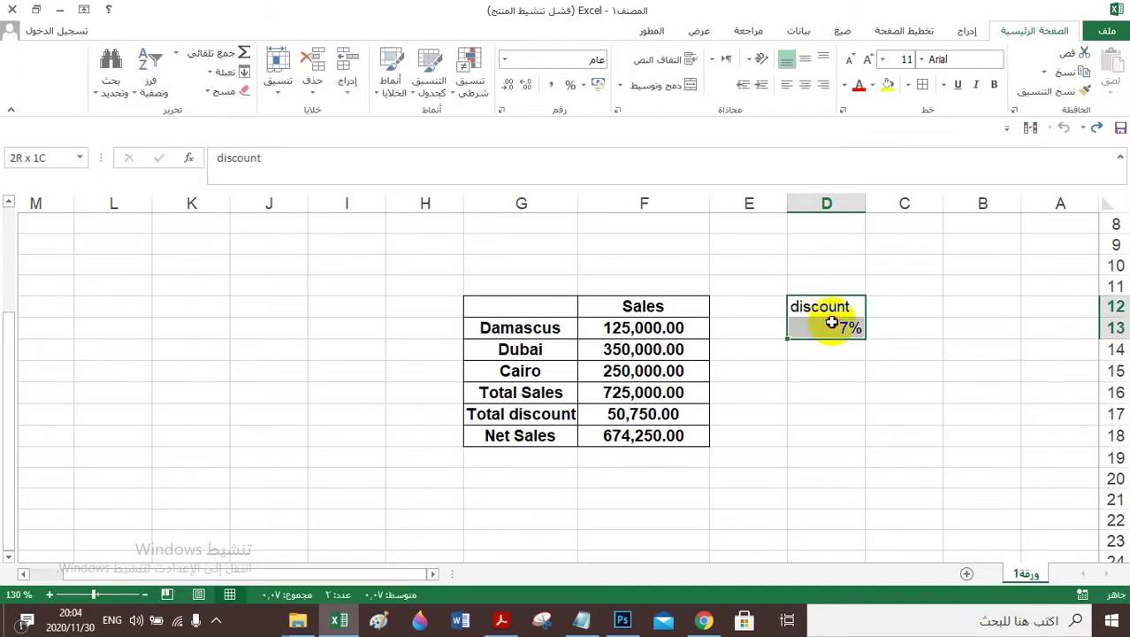
left_click(803, 83)
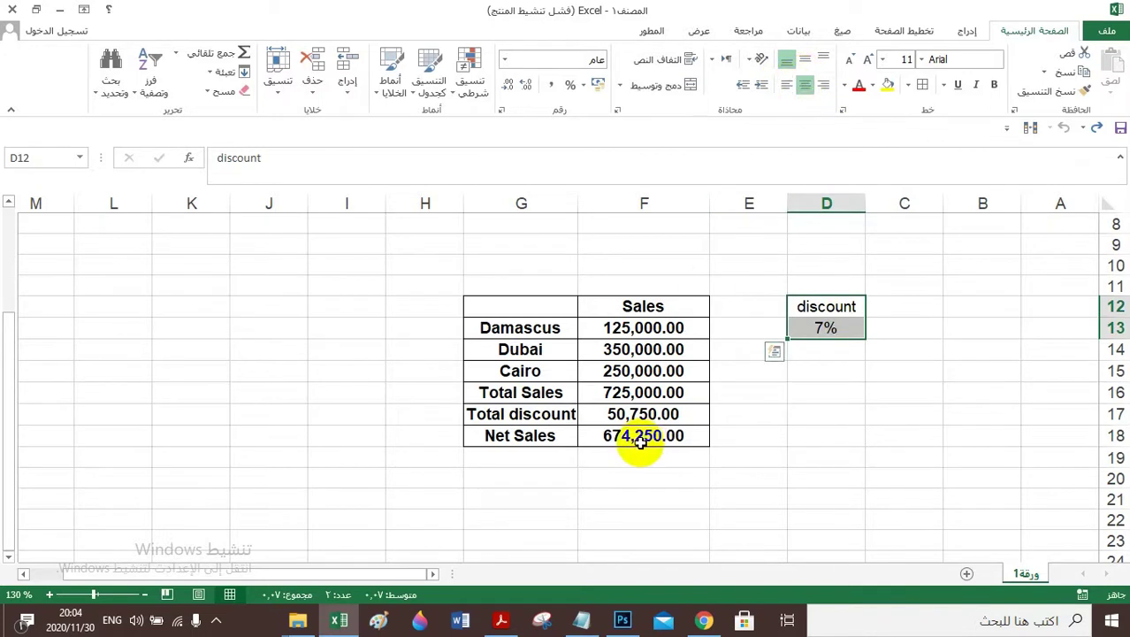
Replace the Total discount amount in F17 with the formula =F16*D13.
left_click(638, 420)
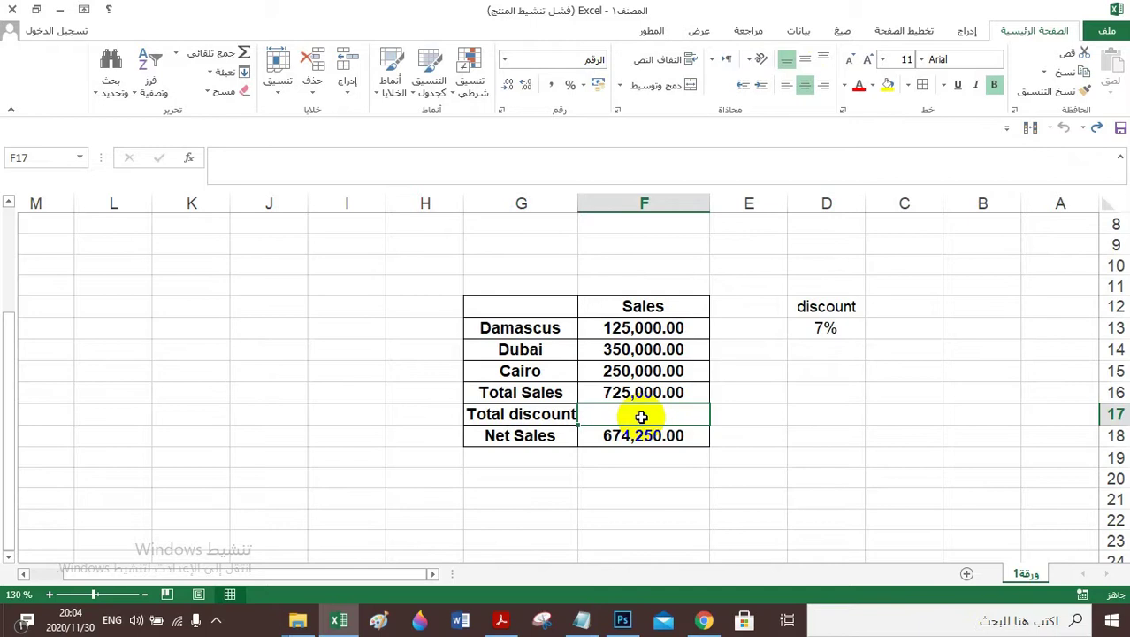
type("=")
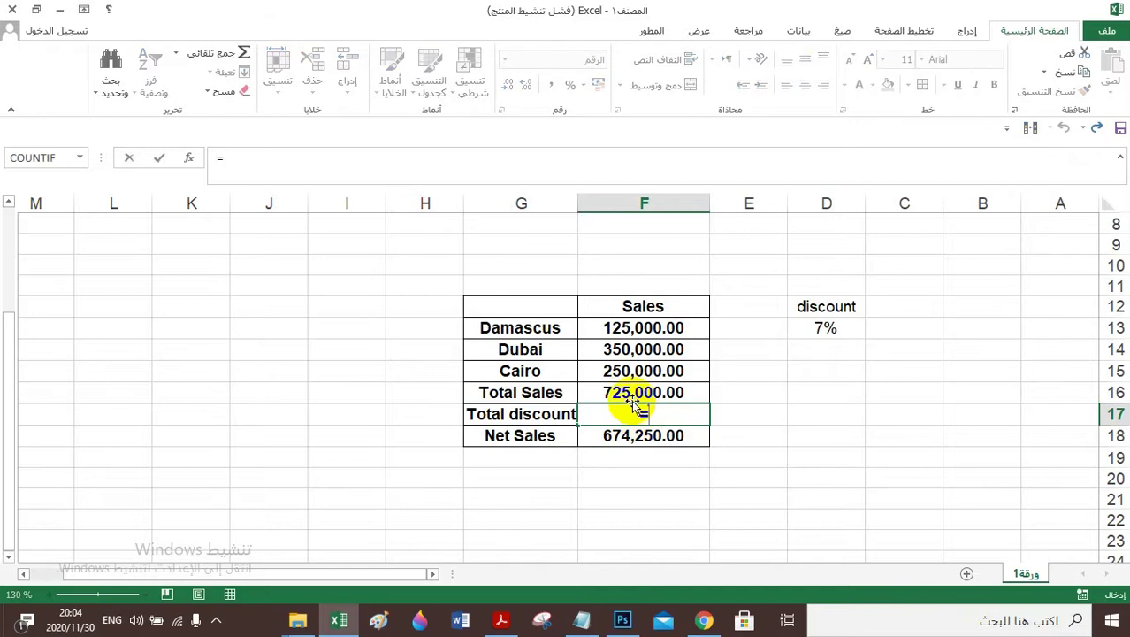
left_click(633, 393)
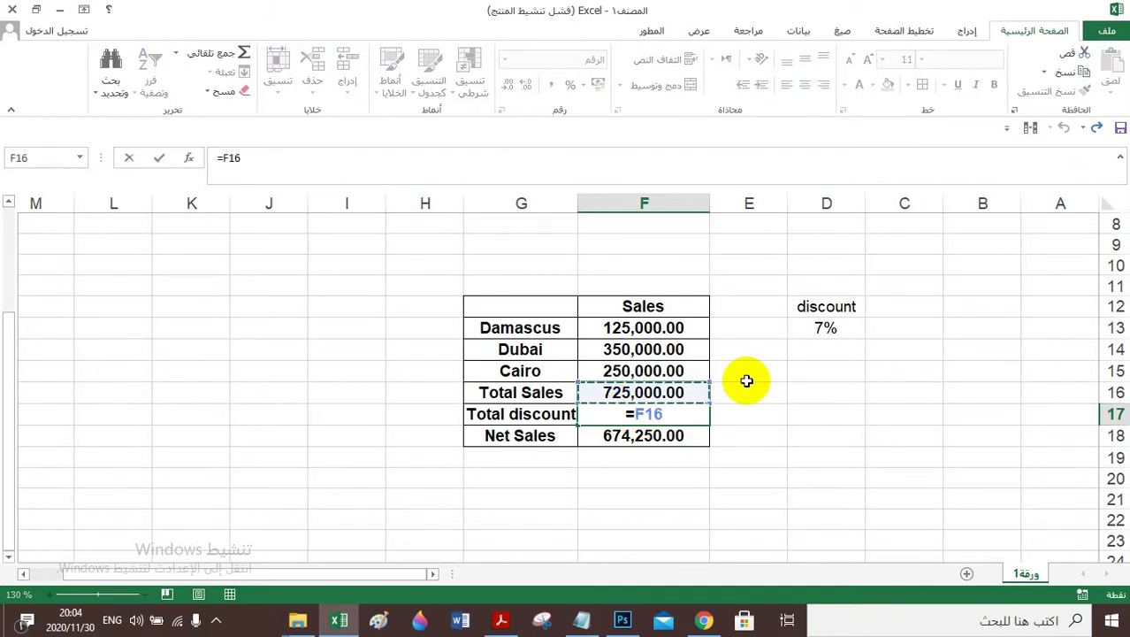
type("*")
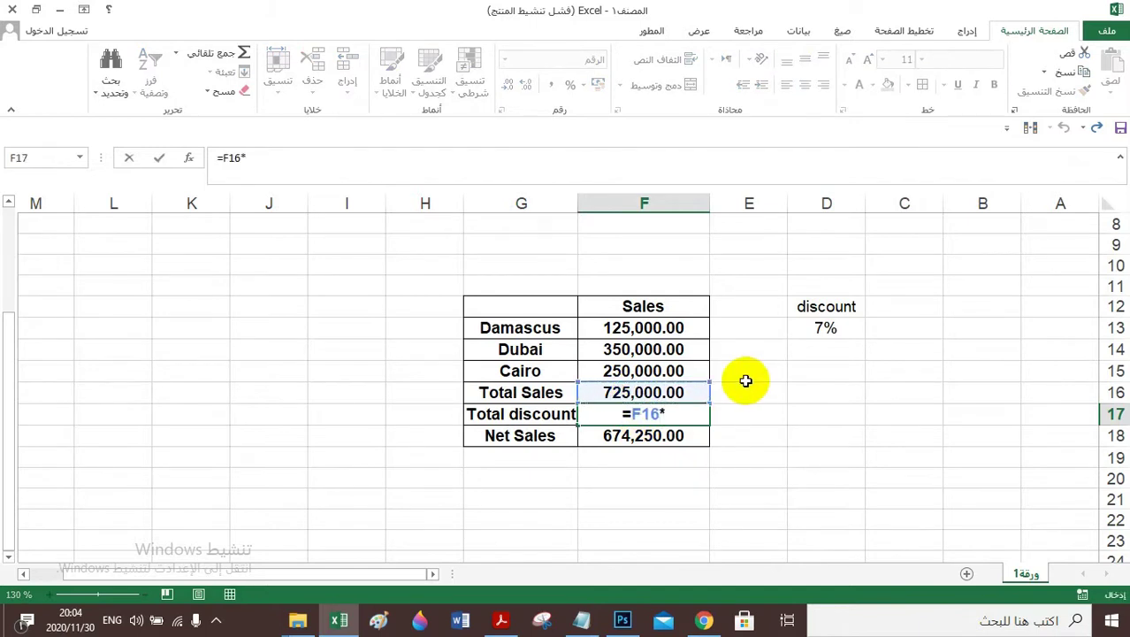
left_click(820, 327)
key("Return")
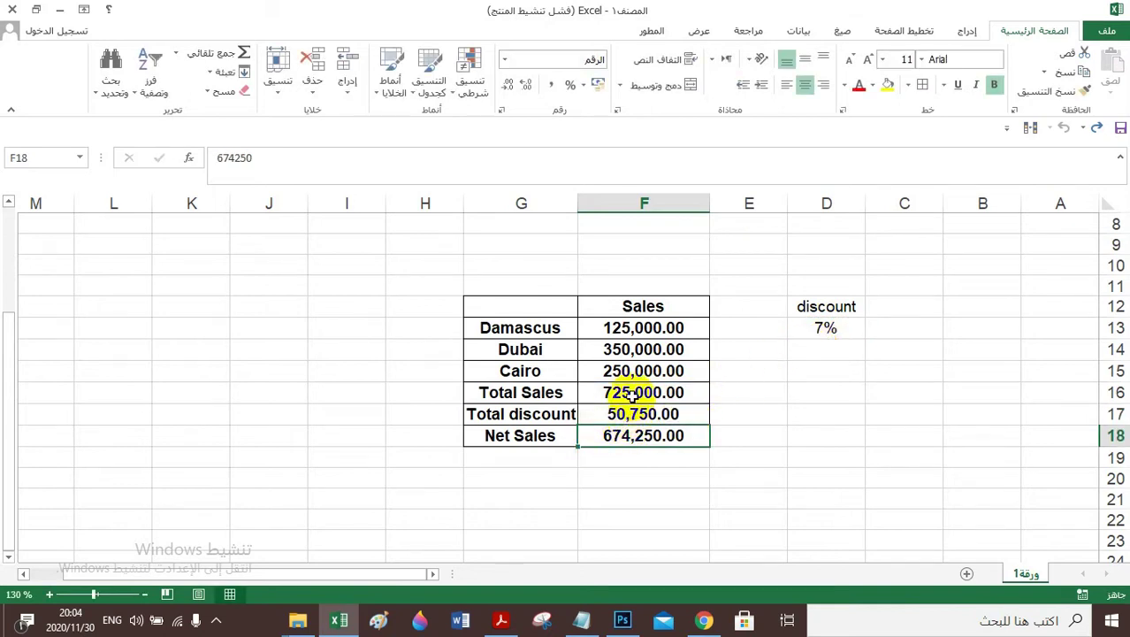
Clear the Total Sales, Total discount and Net Sales amounts in F16:F18.
left_click_drag(631, 396, 635, 431)
key("Delete")
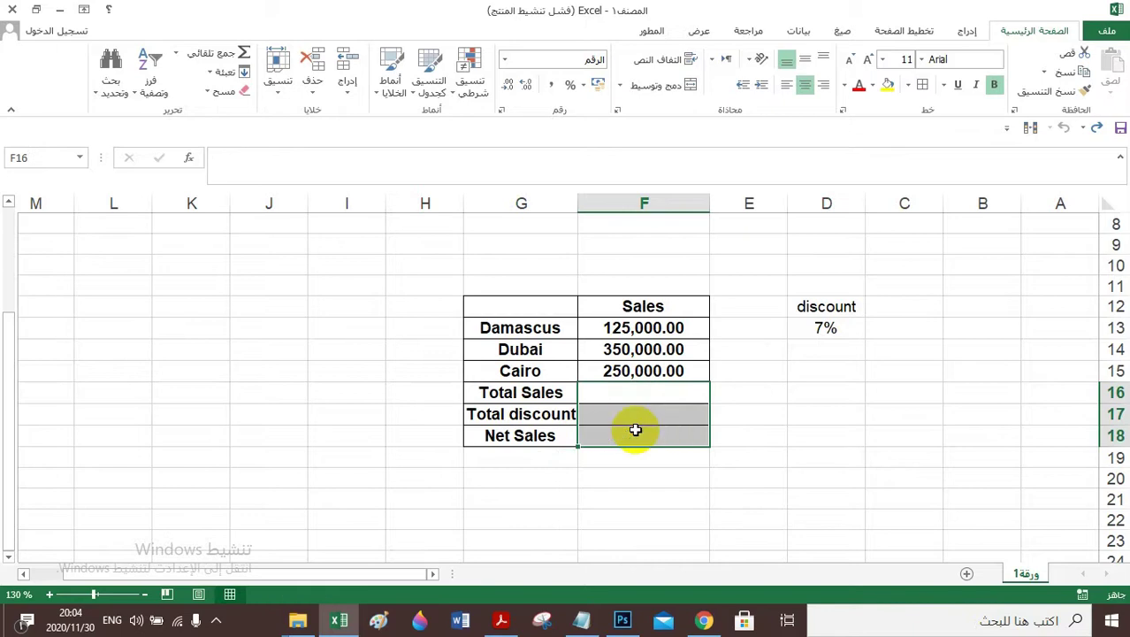
left_click(635, 471)
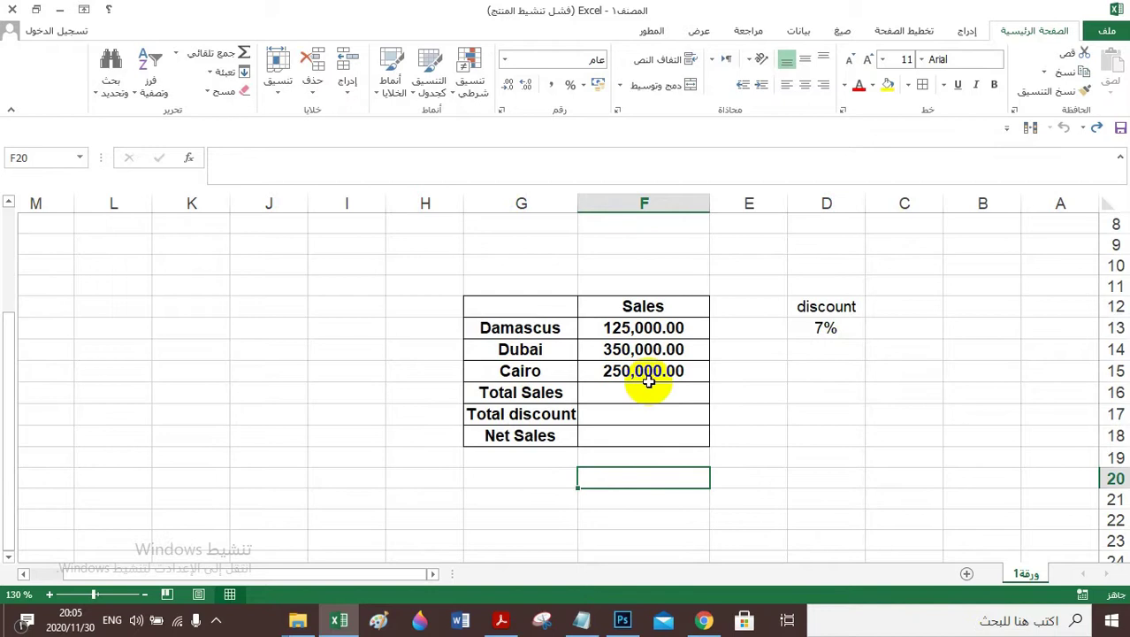
Add borders to the discount cells D12:D13 and fill G12:G18 and F12:F15 of the sales table with light grey.
left_click_drag(827, 308, 825, 326)
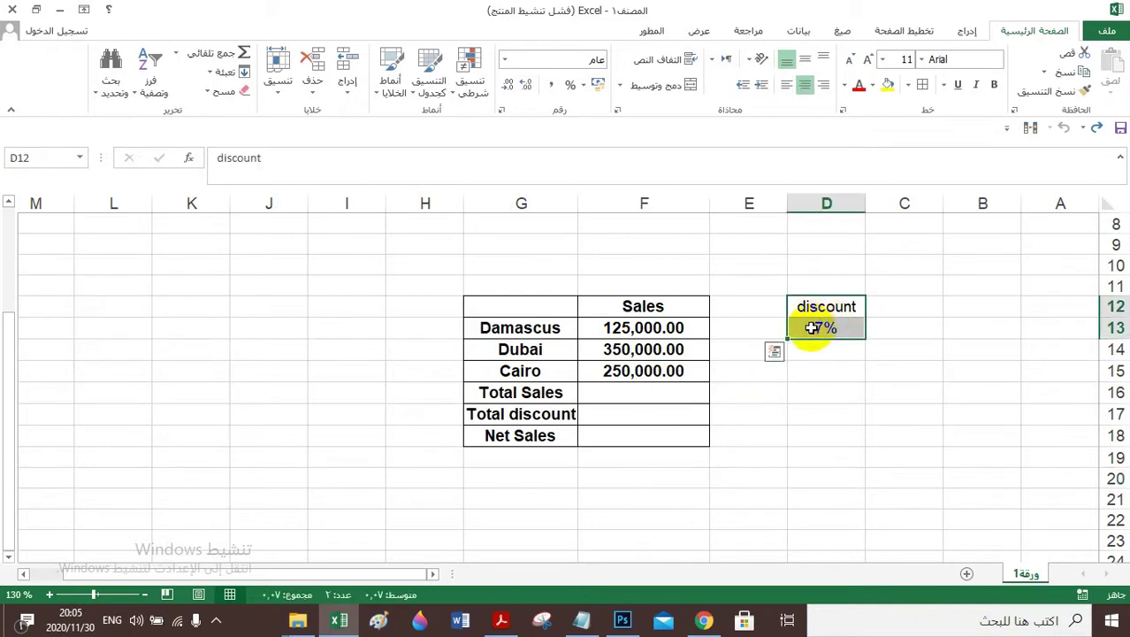
left_click(802, 387)
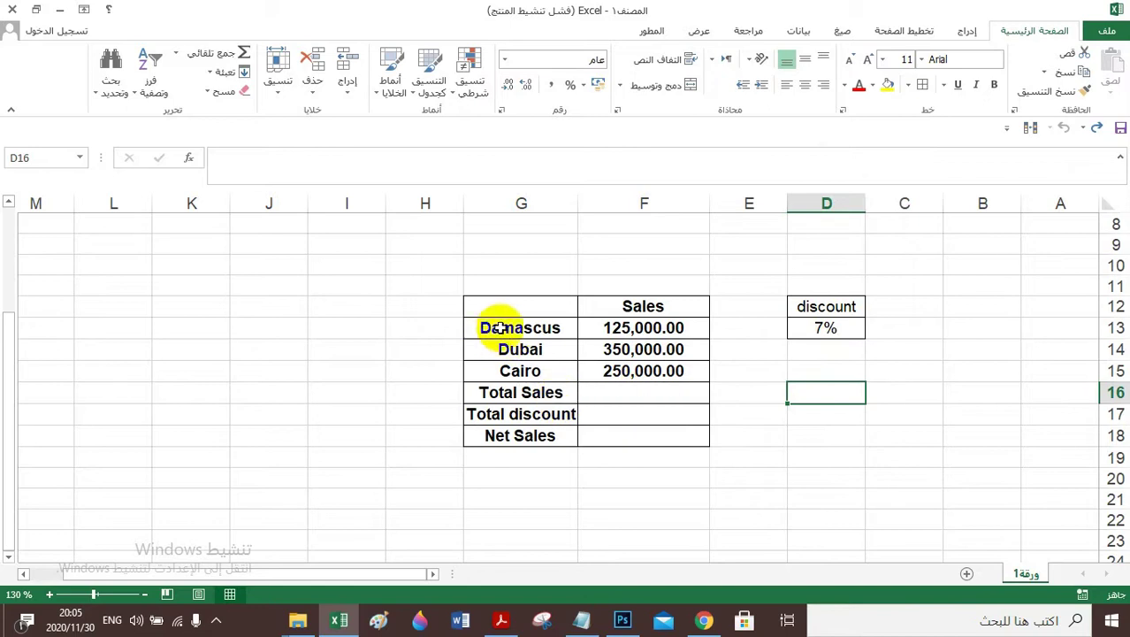
left_click_drag(487, 327, 535, 432)
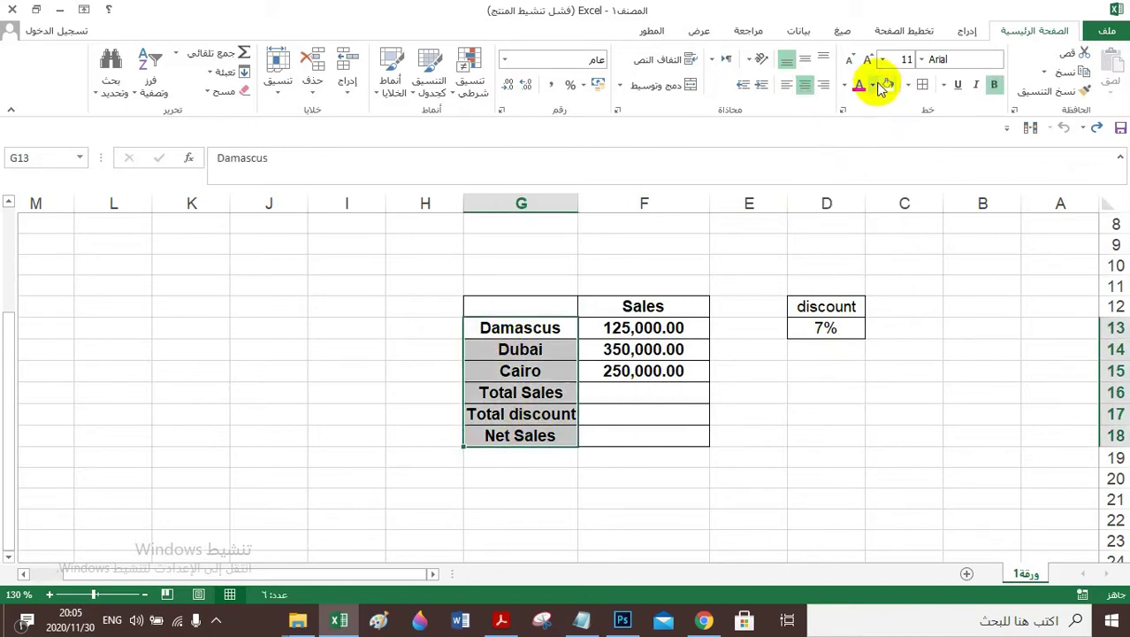
left_click(872, 85)
left_click(885, 151)
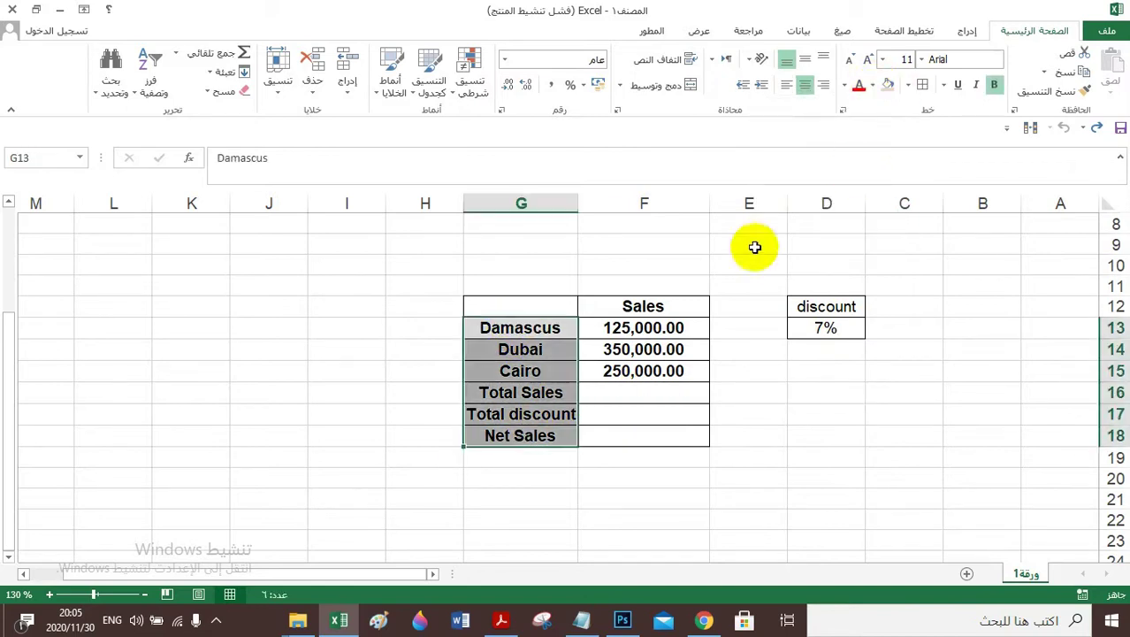
left_click_drag(676, 301, 676, 370)
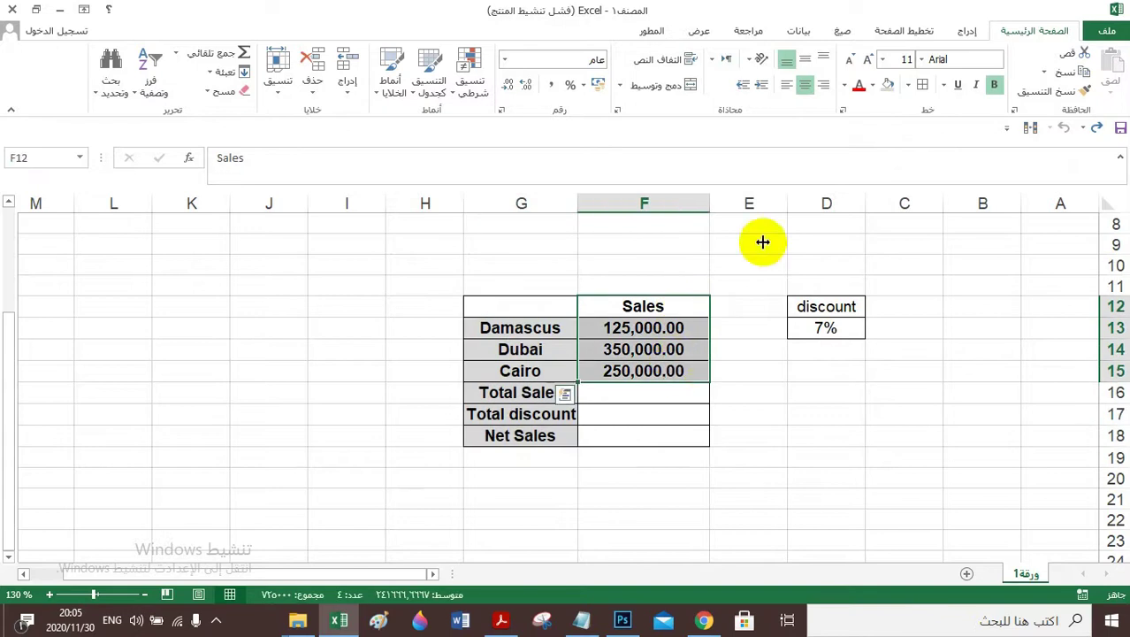
left_click(887, 84)
left_click(542, 308)
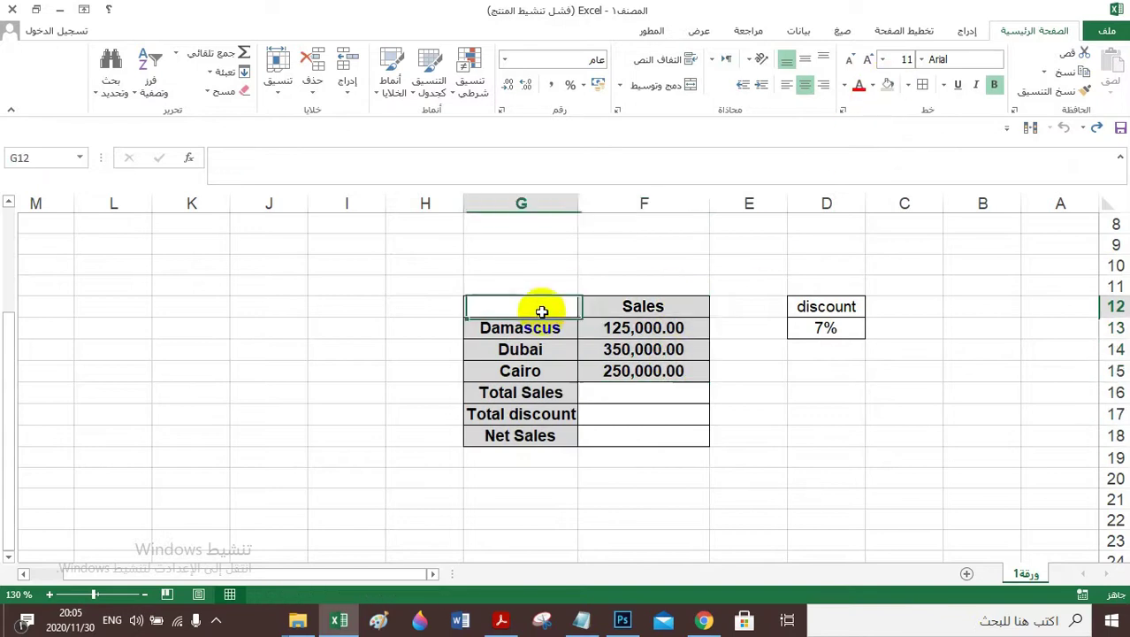
left_click(887, 84)
Calculate Total Sales in F16 by adding the three city amounts with =F13+F14+F15.
left_click(648, 392)
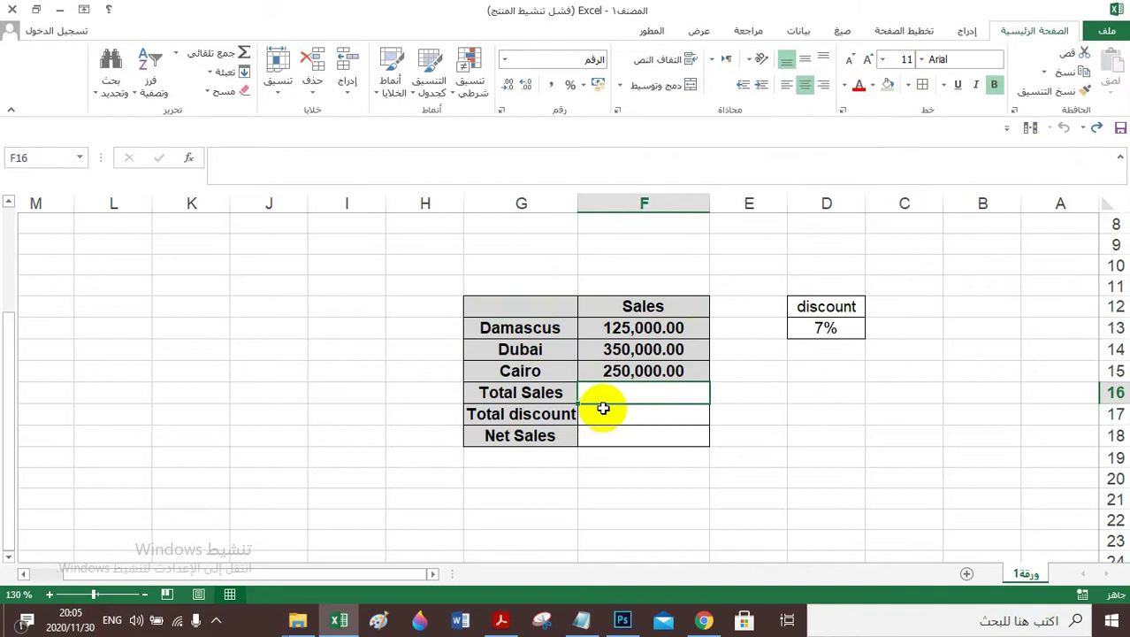
type("=")
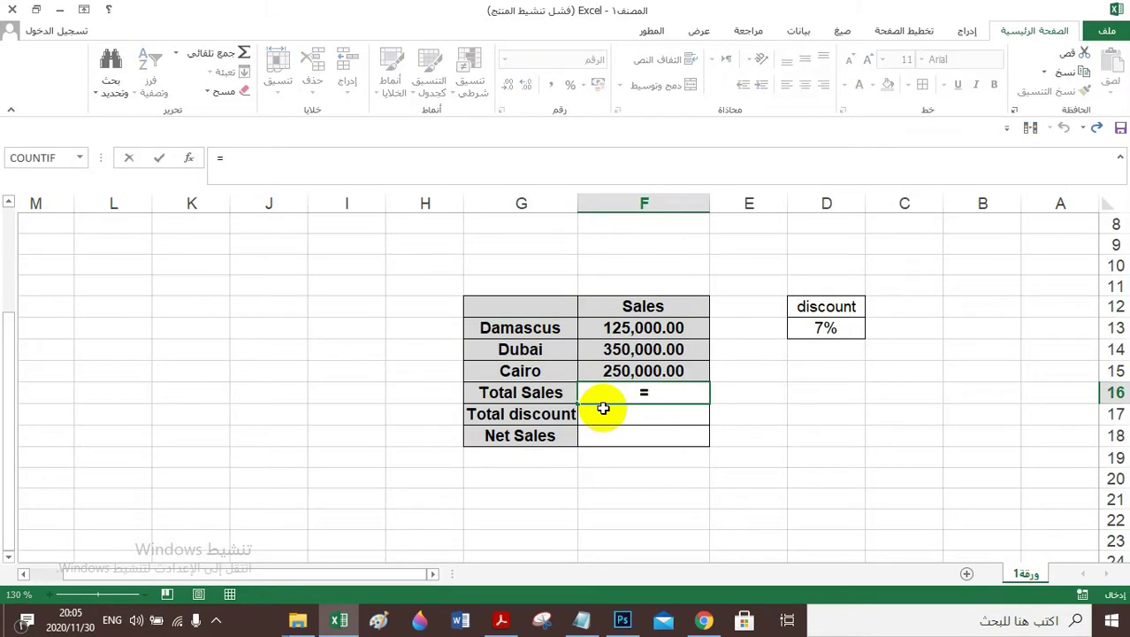
left_click(627, 329)
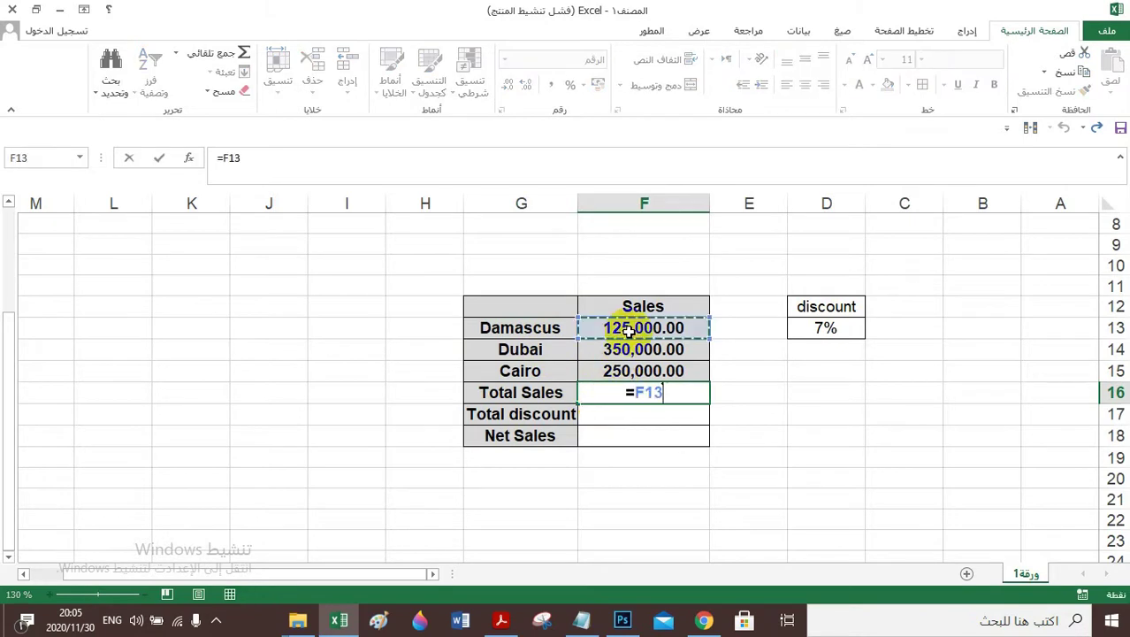
type("+")
left_click(647, 350)
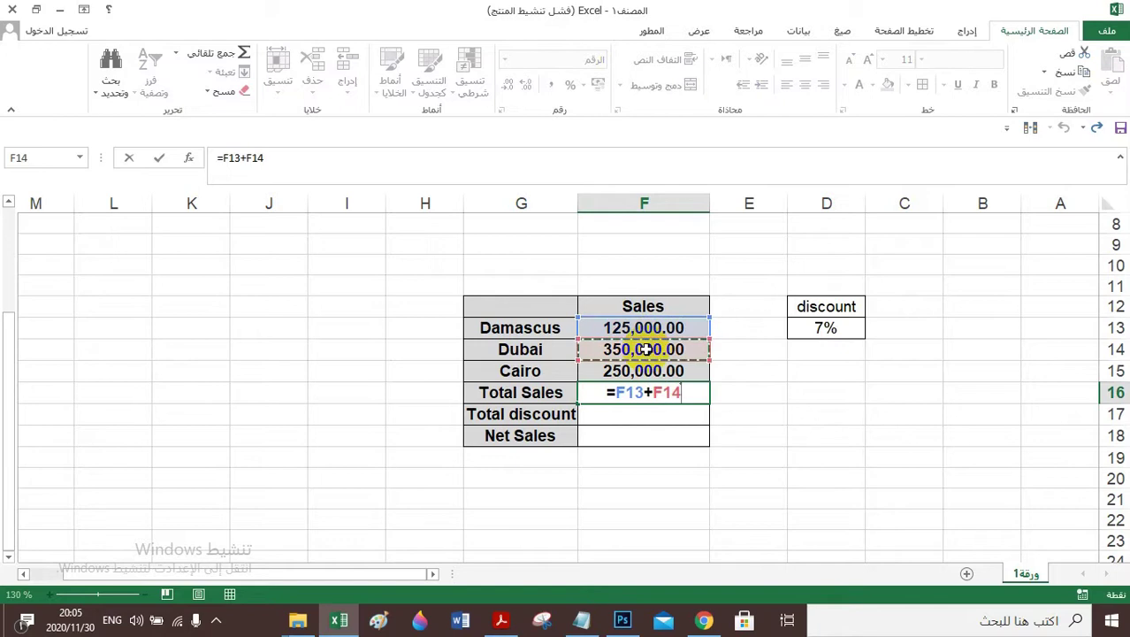
type("+")
left_click(654, 374)
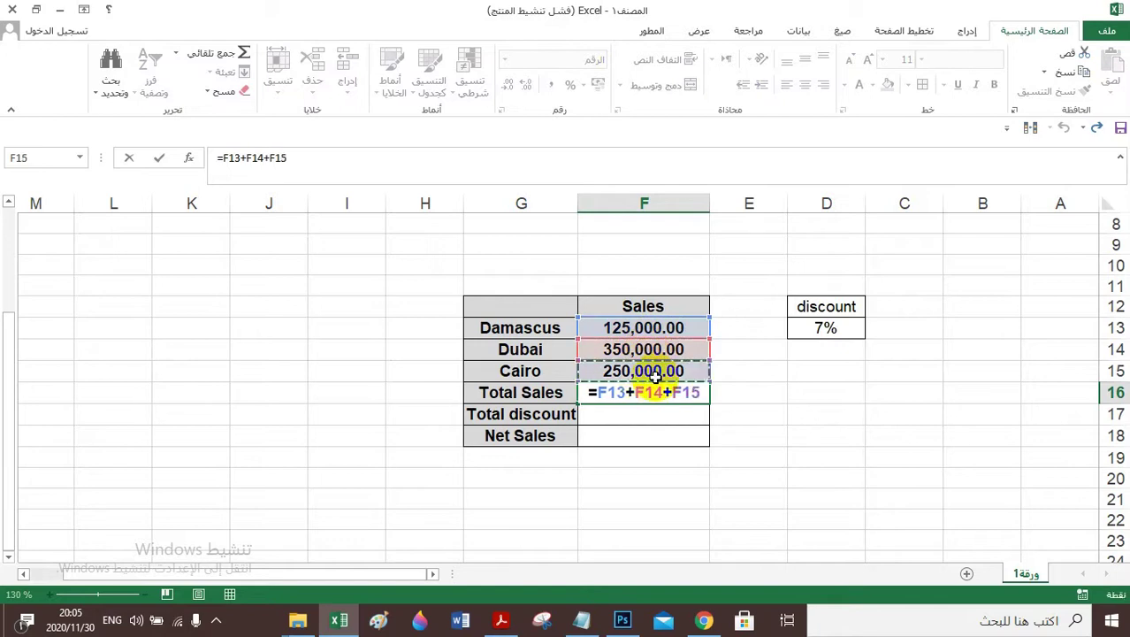
key("Return")
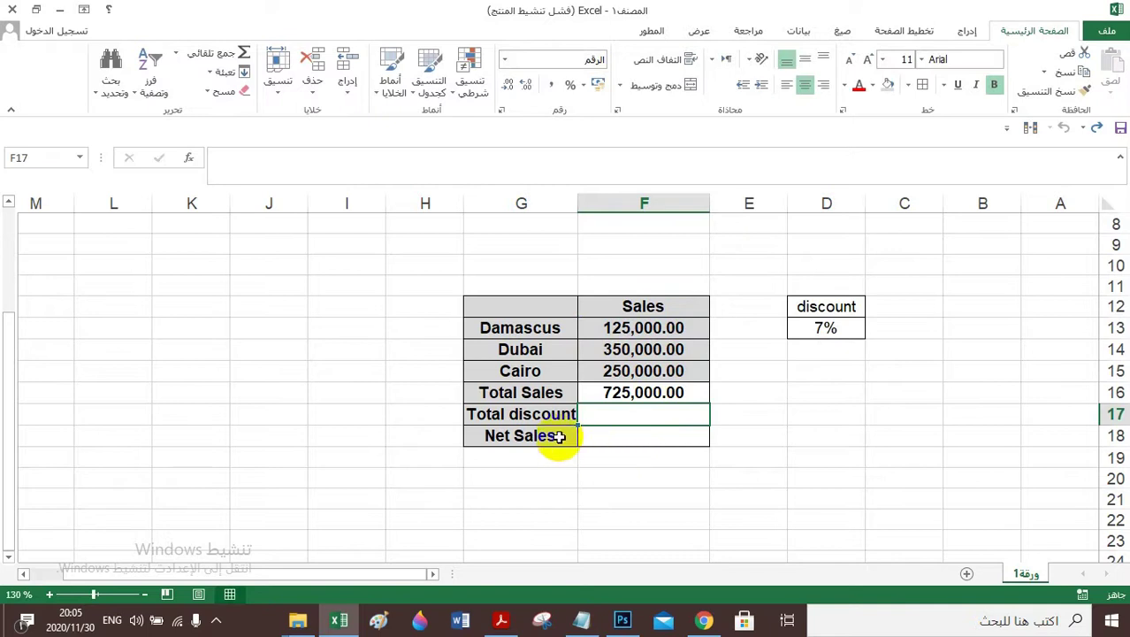
Calculate Total discount in F17 as total sales times the discount rate with =F16*D13.
type("=")
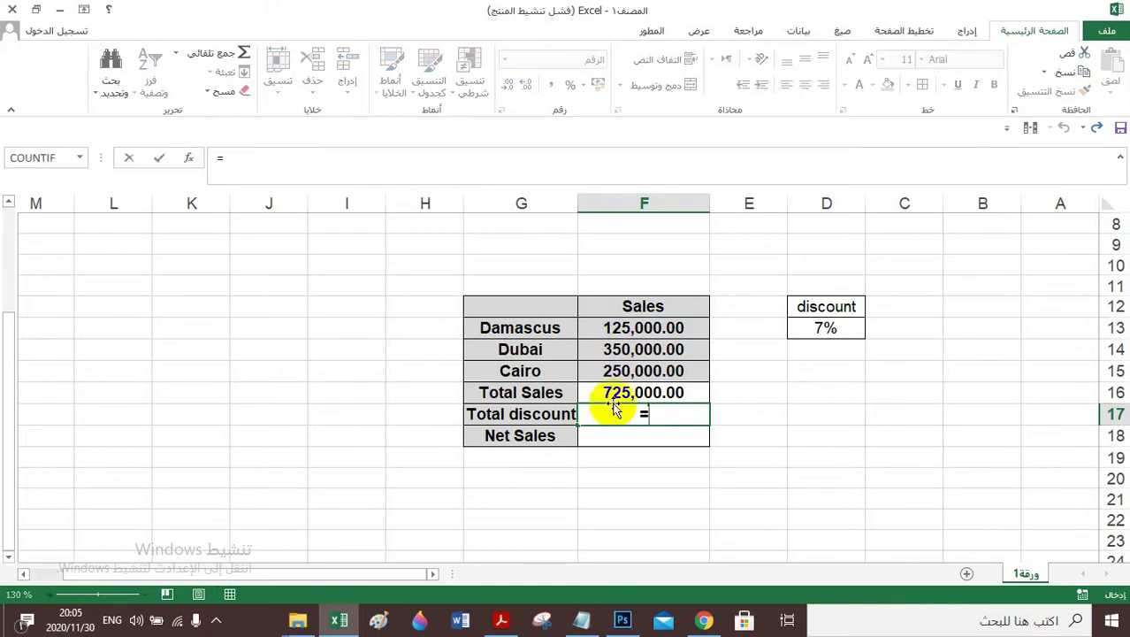
left_click(616, 392)
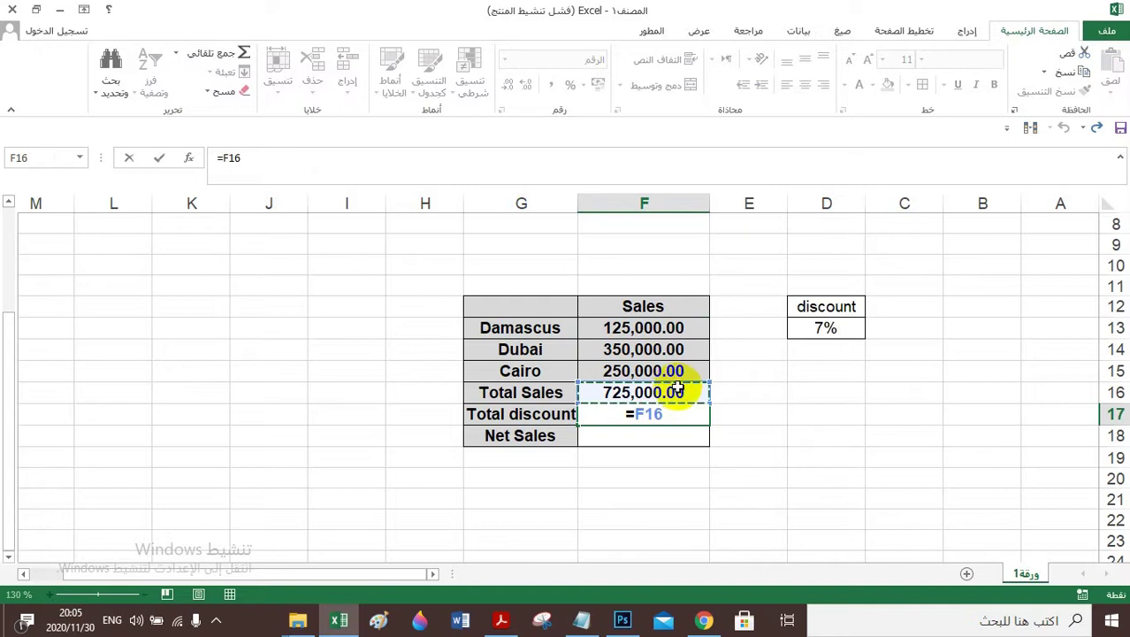
left_click(820, 329)
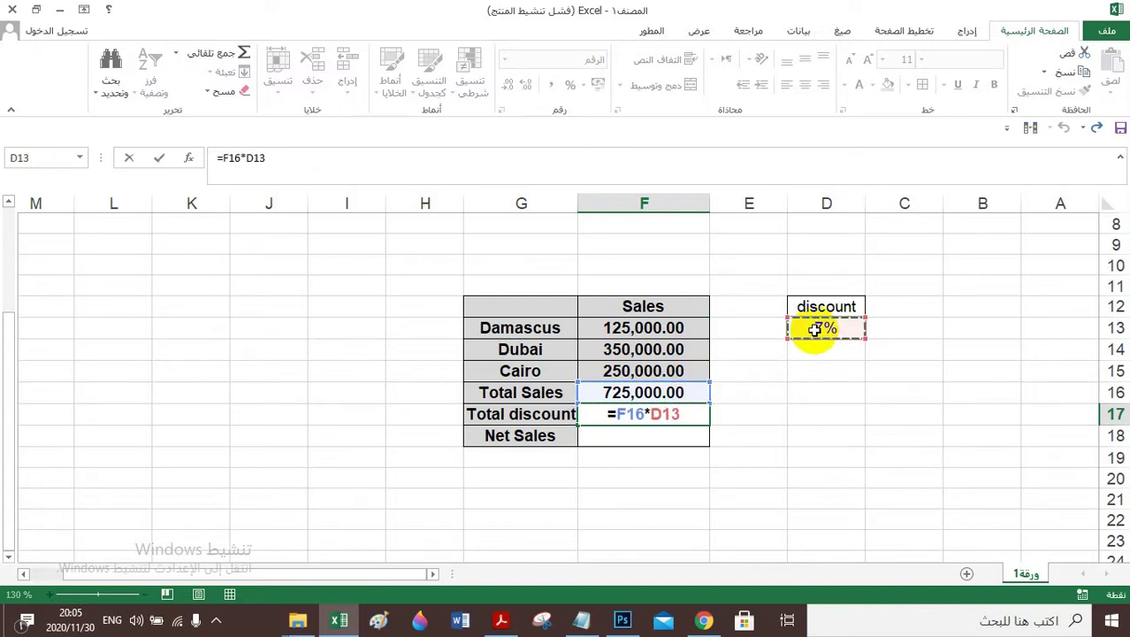
key("Return")
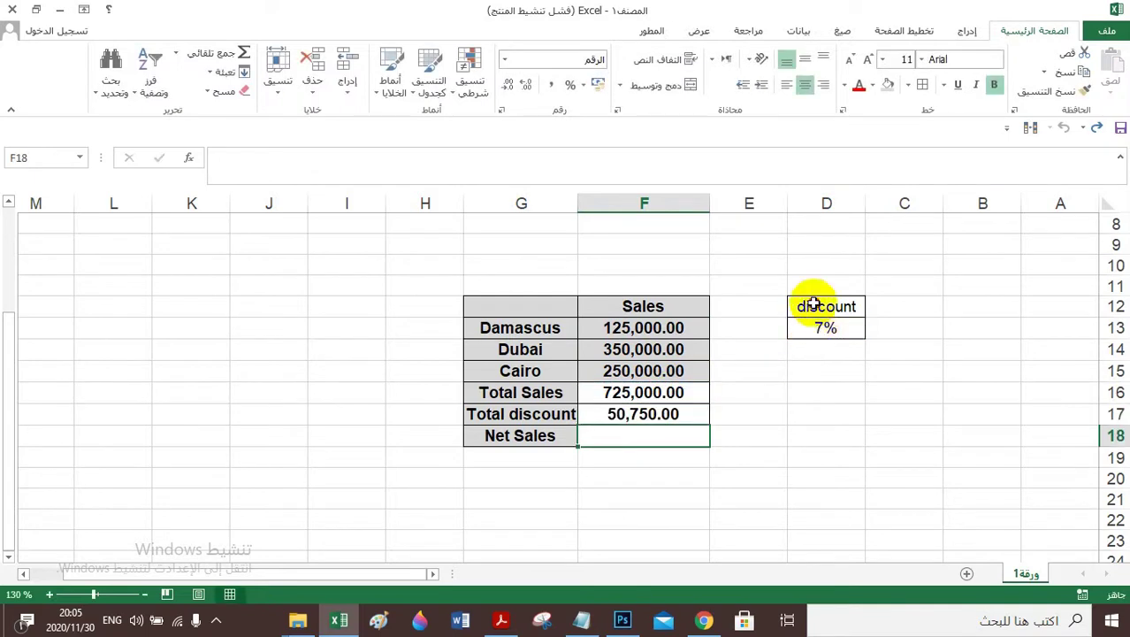
Fill the discount label and rate cells D12:D13 with the same light grey as the table.
left_click_drag(813, 306, 818, 329)
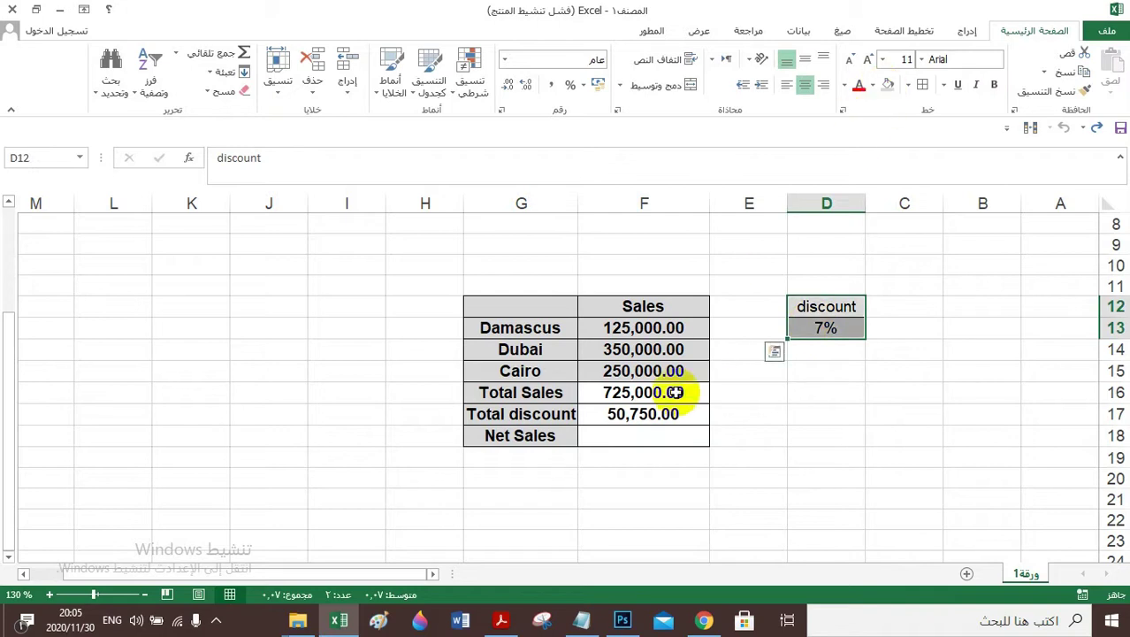
left_click(659, 435)
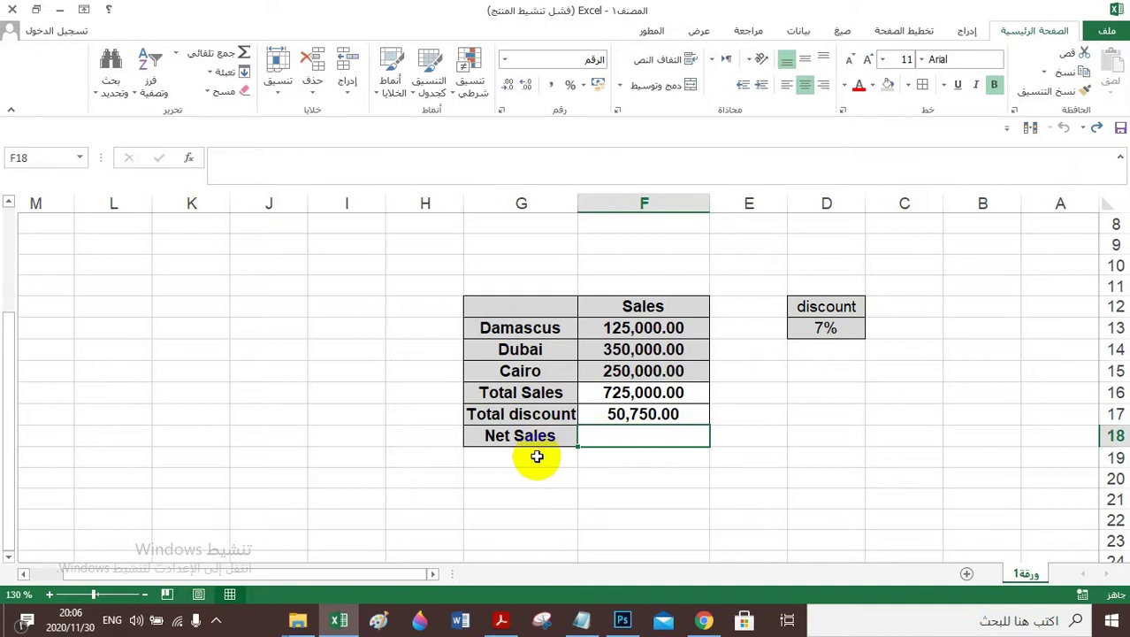
Enter a sample amount of 1700 in J16 and a sample discount rate of 10% in H22.
left_click(274, 395)
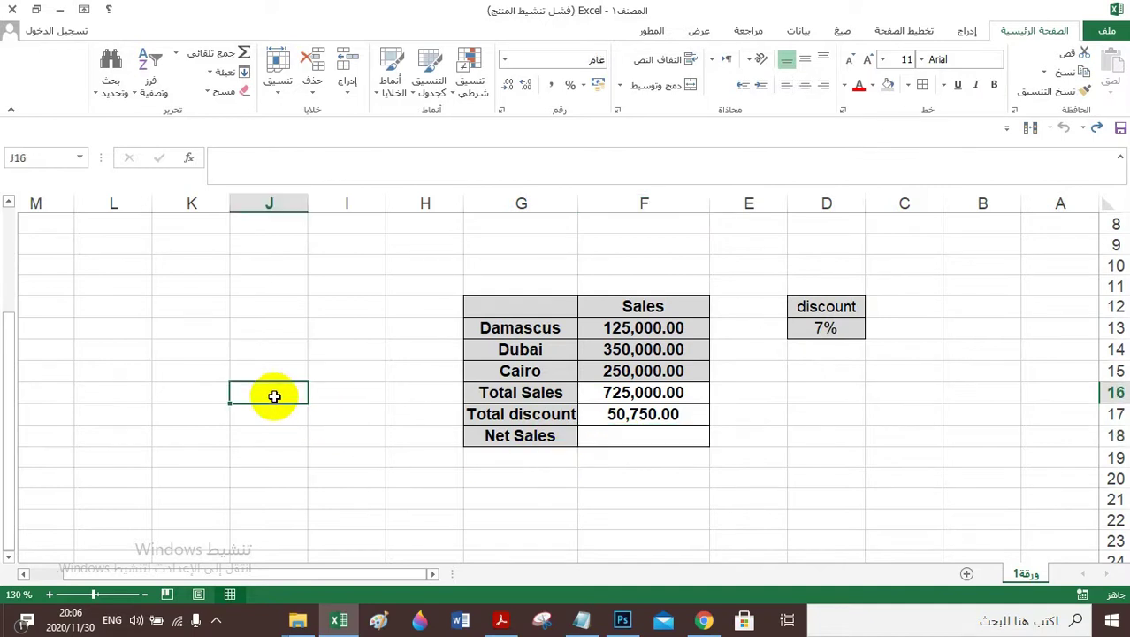
type("1700")
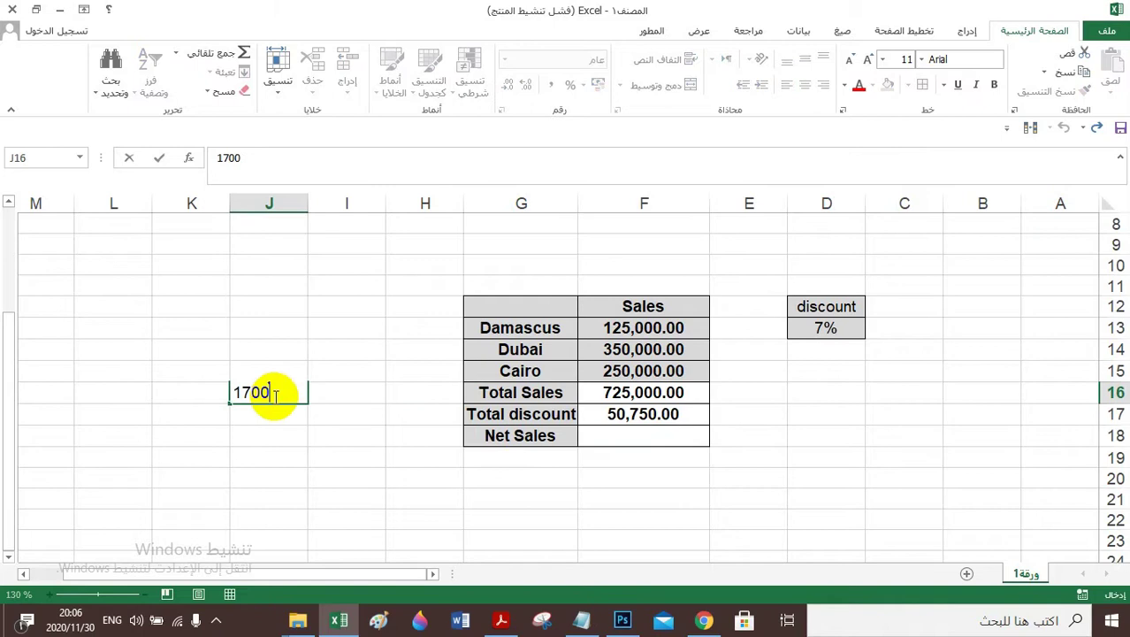
left_click(212, 392)
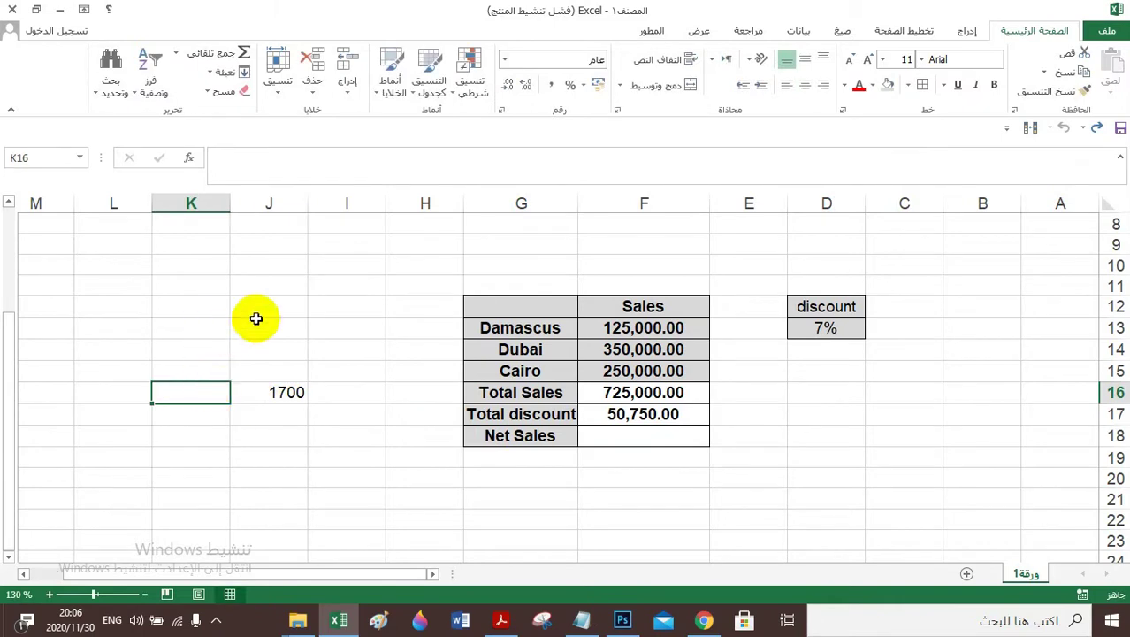
left_click(443, 525)
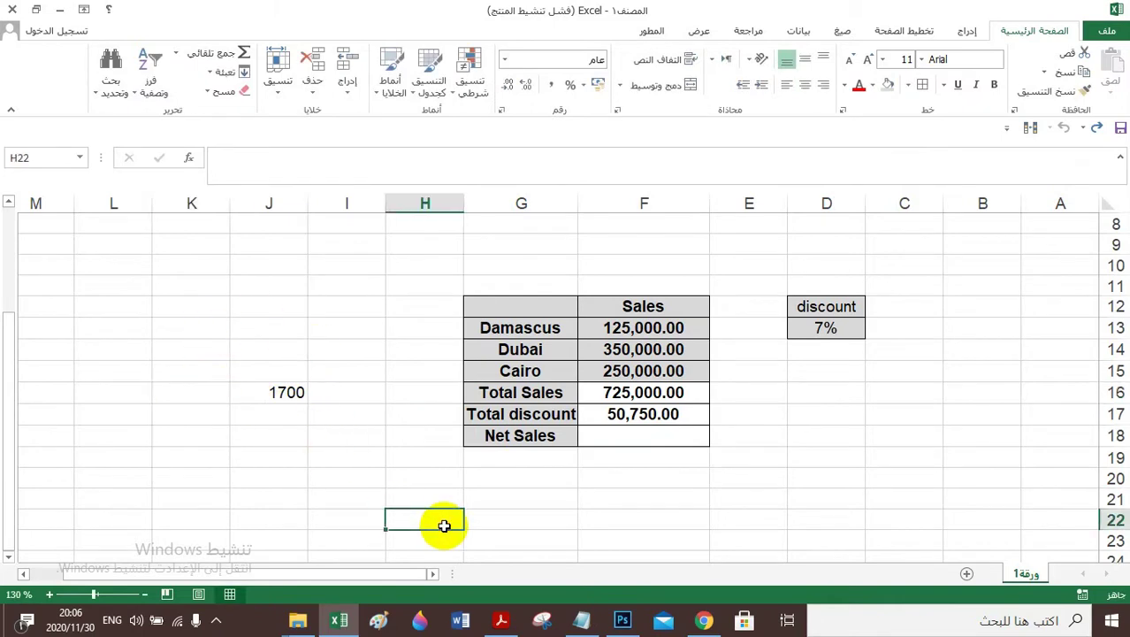
type("10")
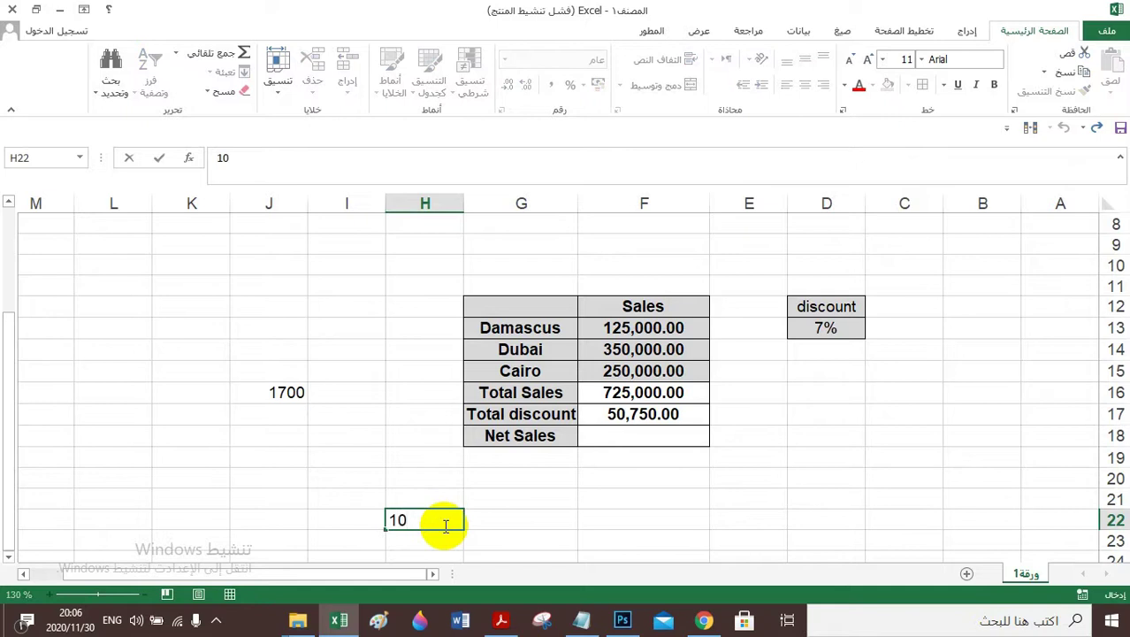
left_click(281, 396)
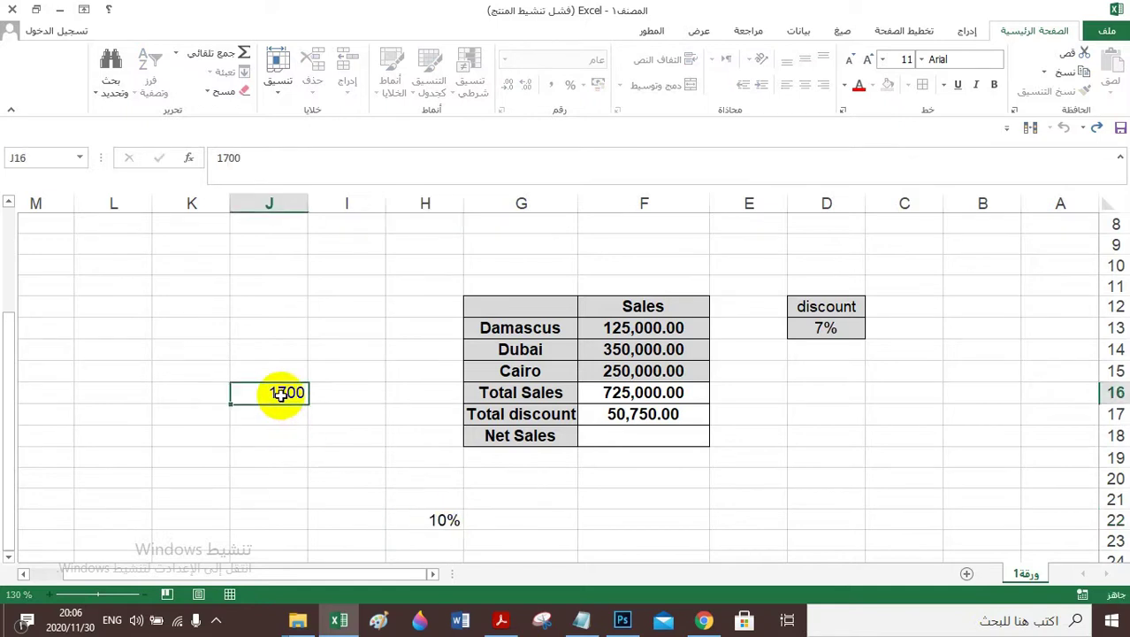
left_click(406, 515)
Calculate the sample discount amount in K16 by multiplying the amount by the rate with =J16*H22.
left_click(202, 397)
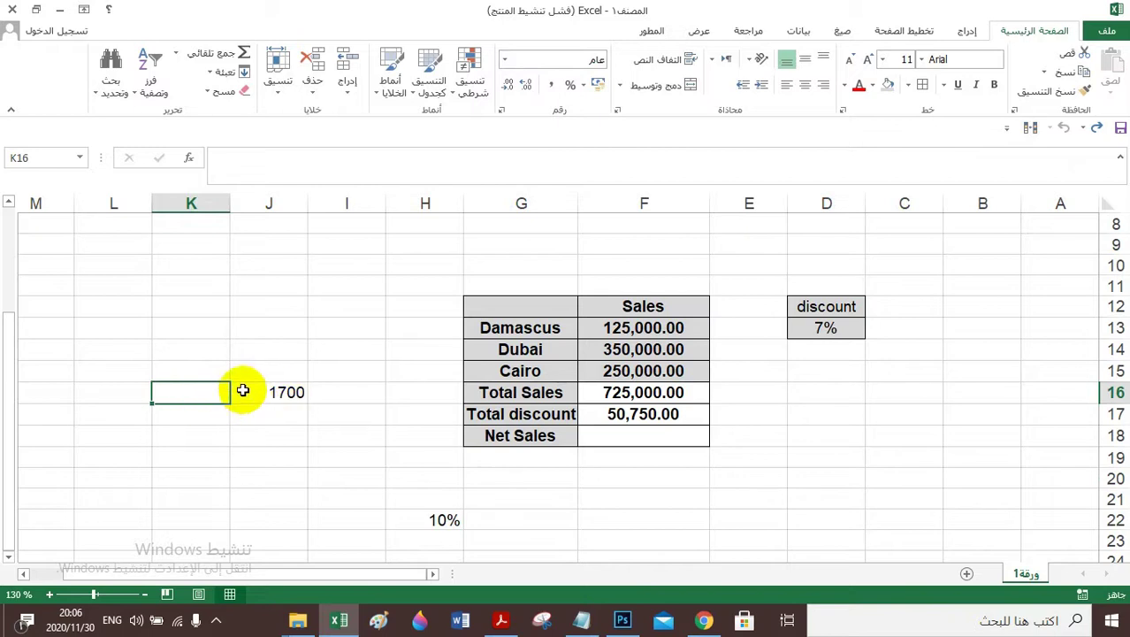
type("=")
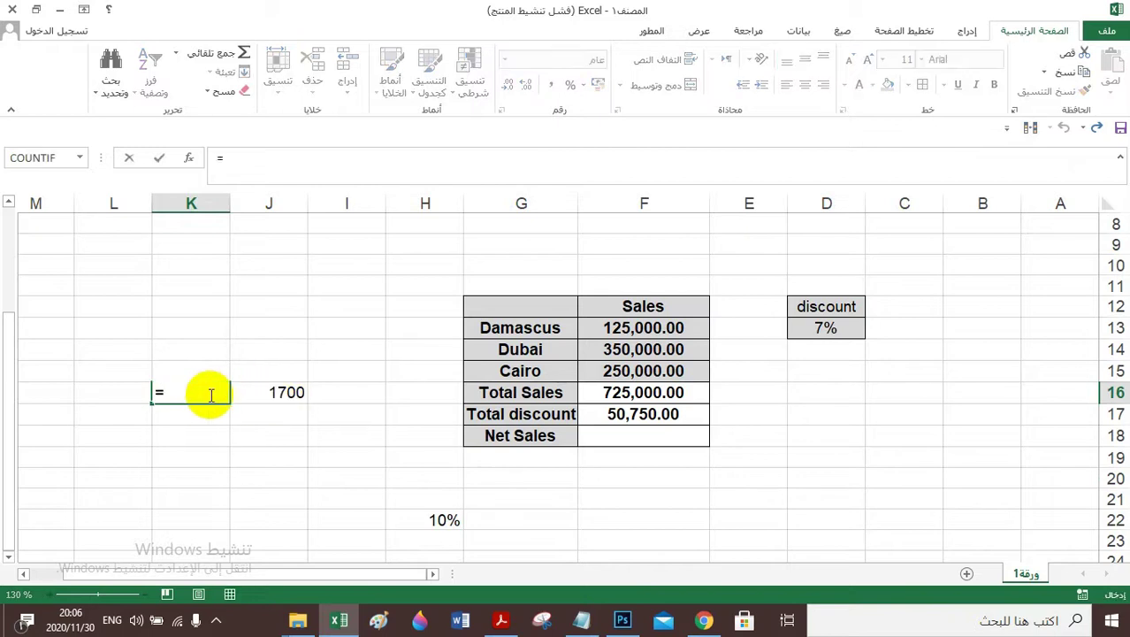
left_click(263, 393)
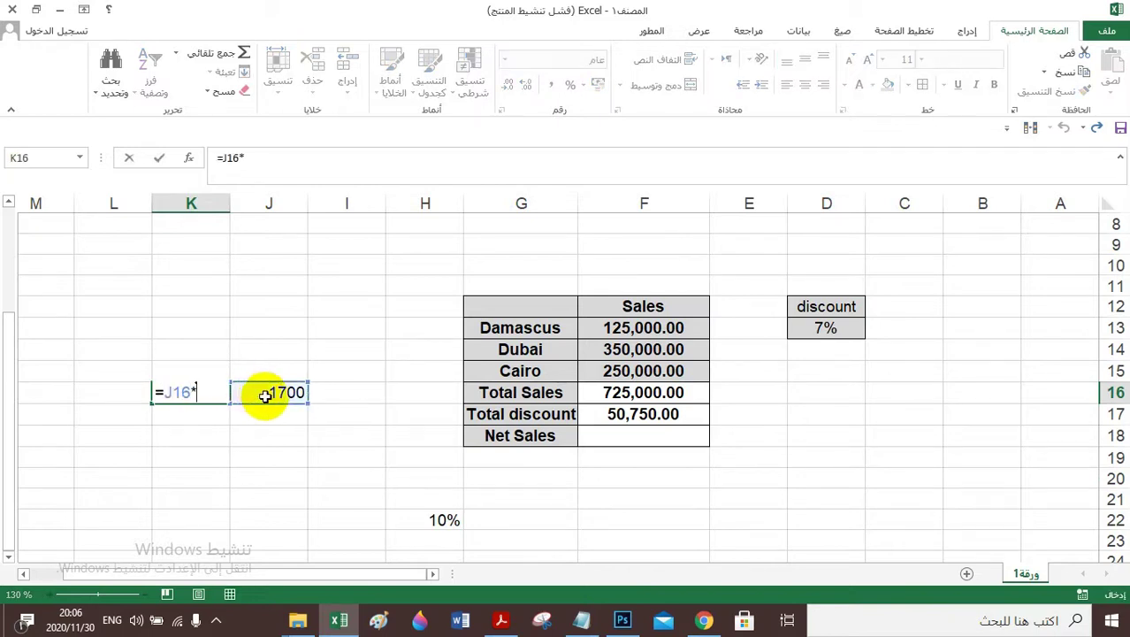
type("*")
left_click(429, 520)
key("Return")
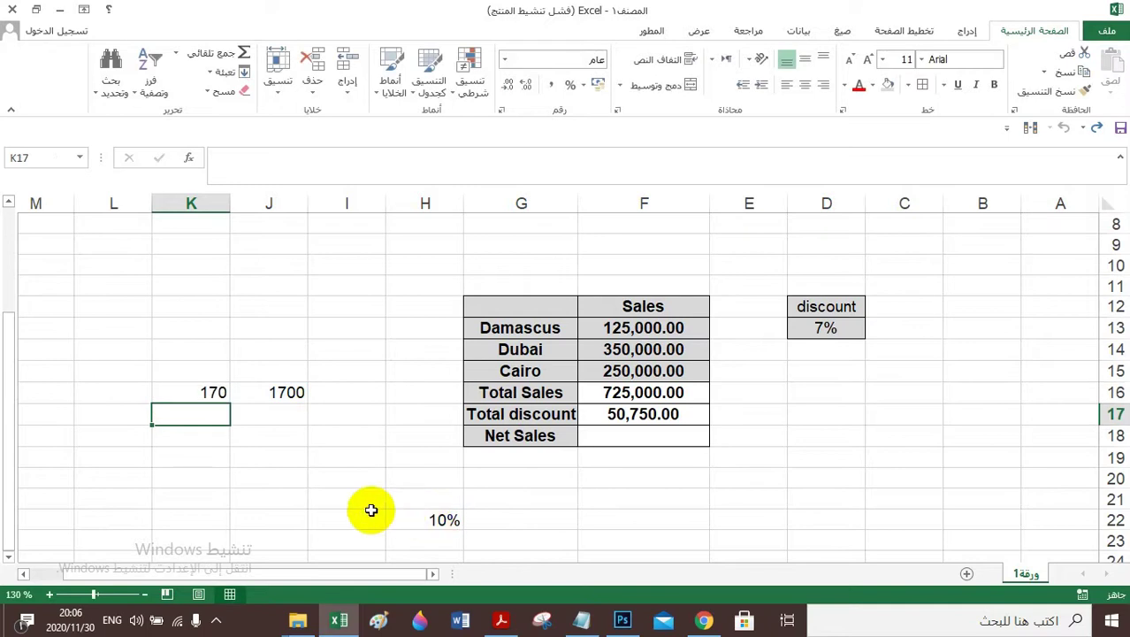
Calculate the sample net amount in L16 by subtracting the discount from the amount with =J16-K16.
left_click(132, 395)
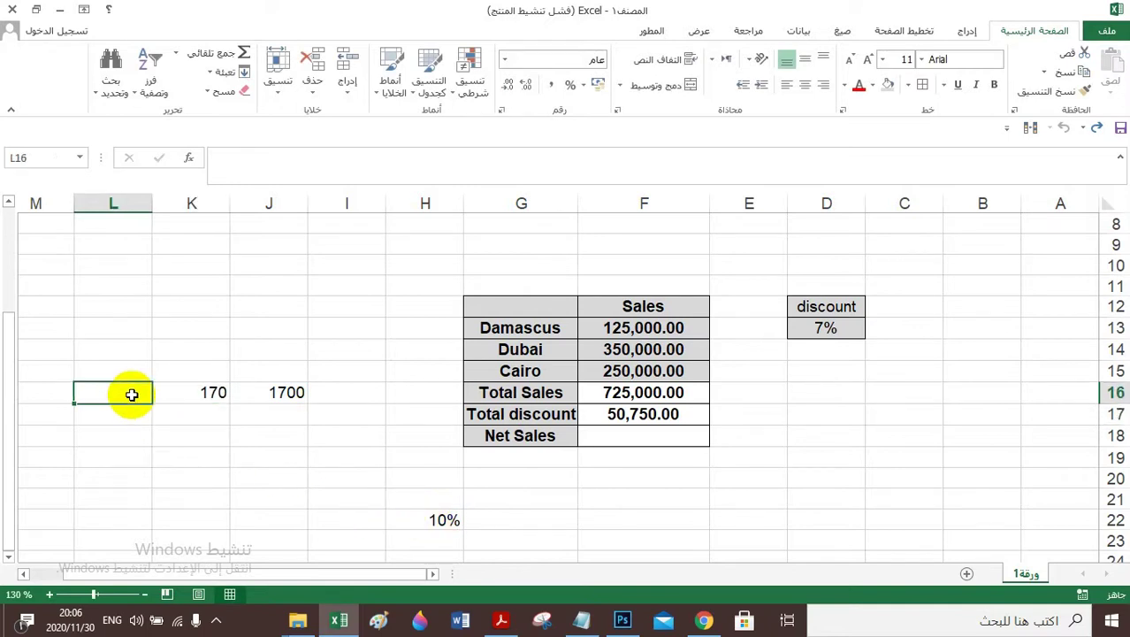
type("=")
left_click(271, 396)
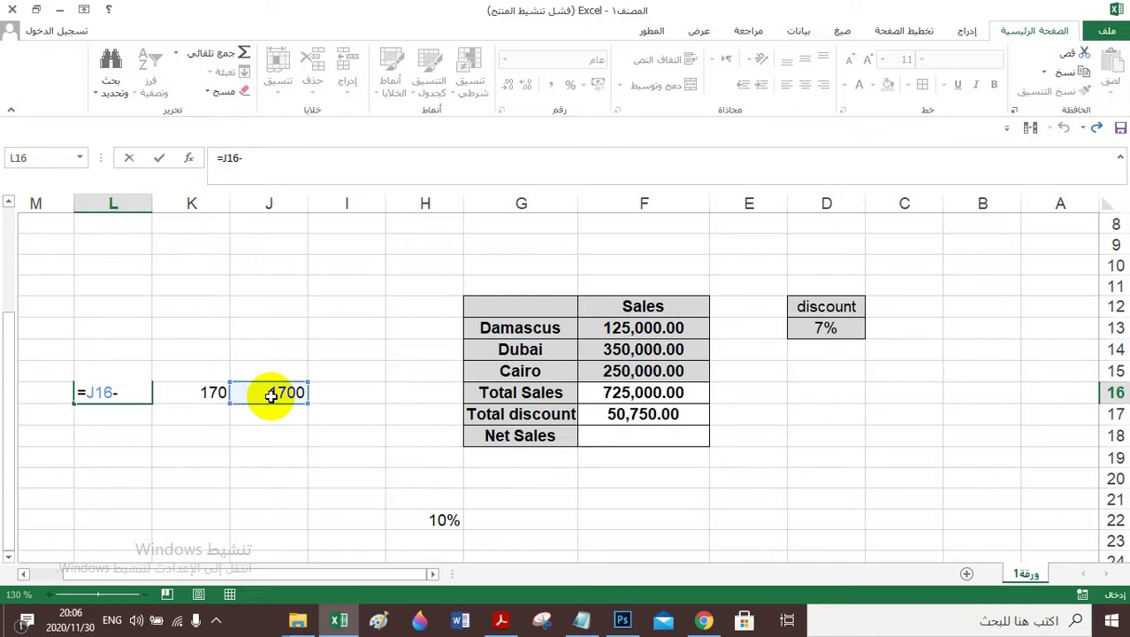
type("-")
left_click(211, 395)
key("Return")
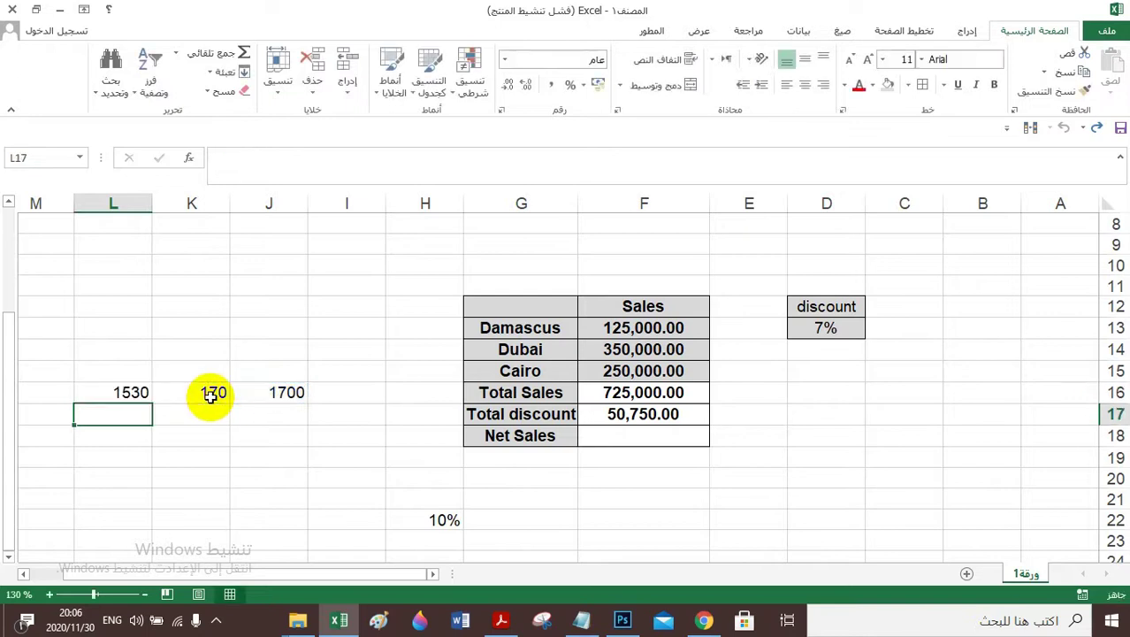
Clear the sample amounts and rate from columns H to M beside the sales table.
left_click_drag(49, 372, 422, 558)
scroll(423, 558, "left", 5)
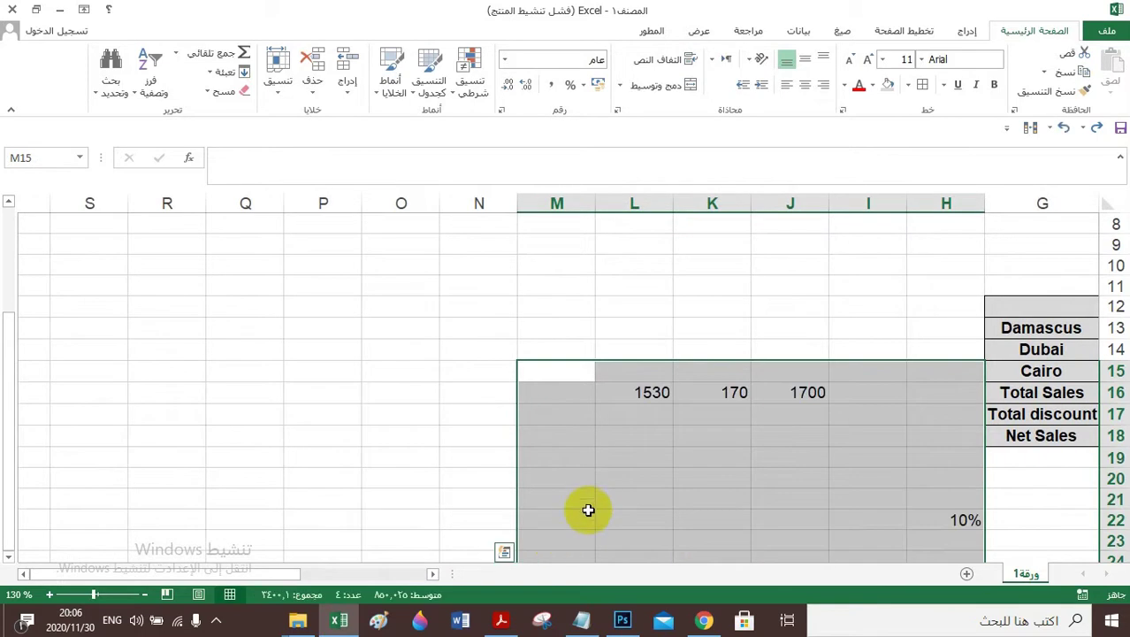
left_click_drag(282, 573, 428, 575)
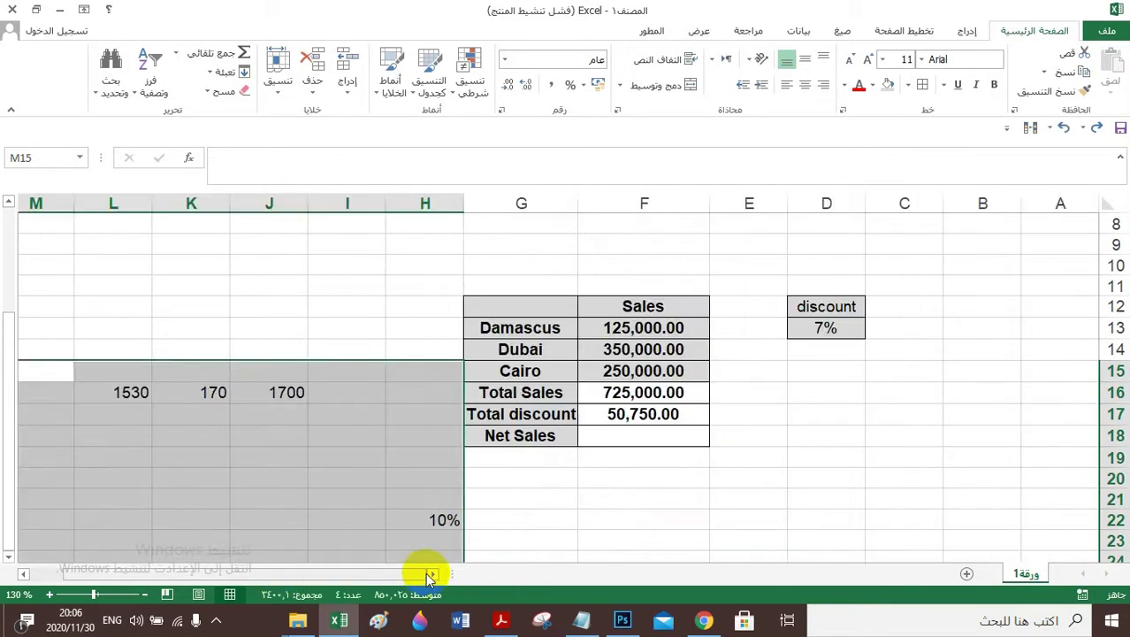
scroll(428, 575, "left", 5)
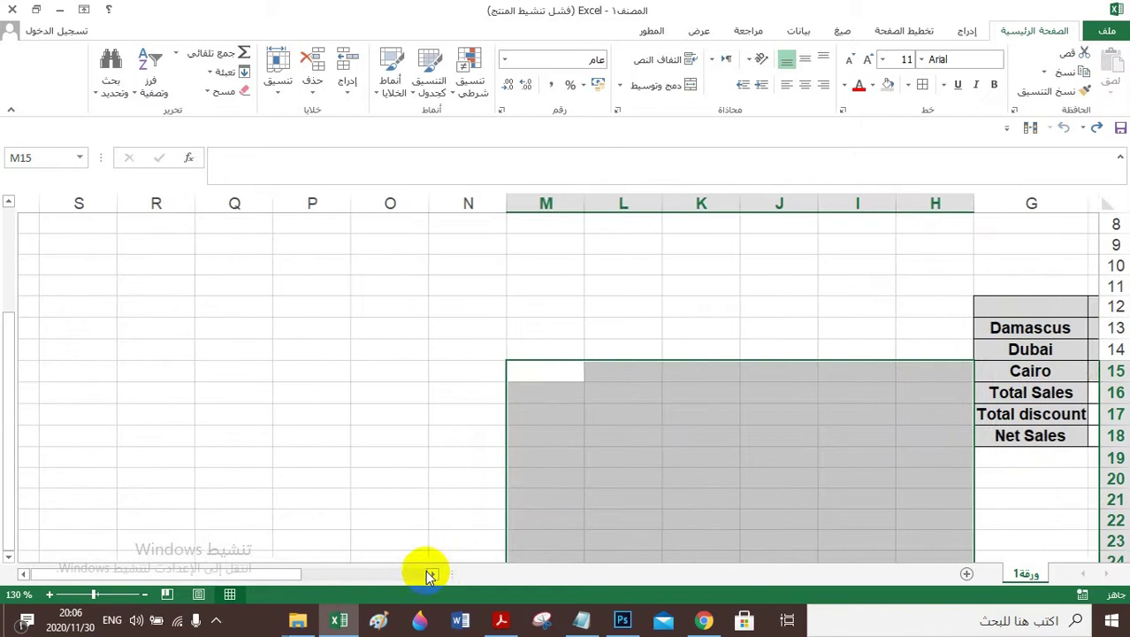
left_click(389, 459)
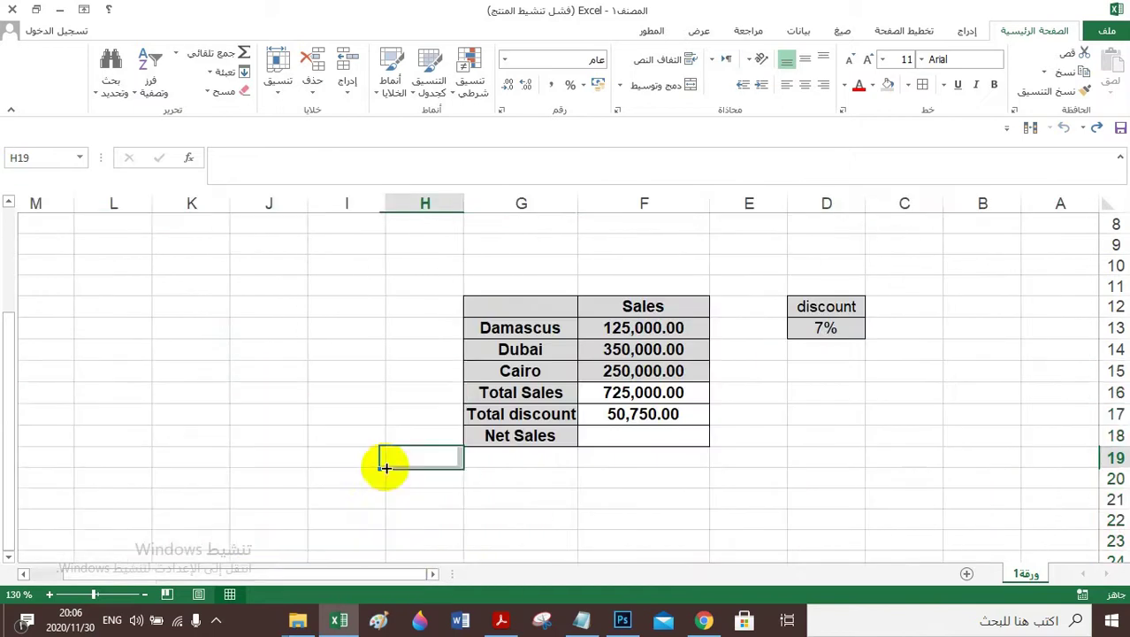
scroll(380, 456, "down", 3)
scroll(451, 477, "up", 3)
left_click(520, 480)
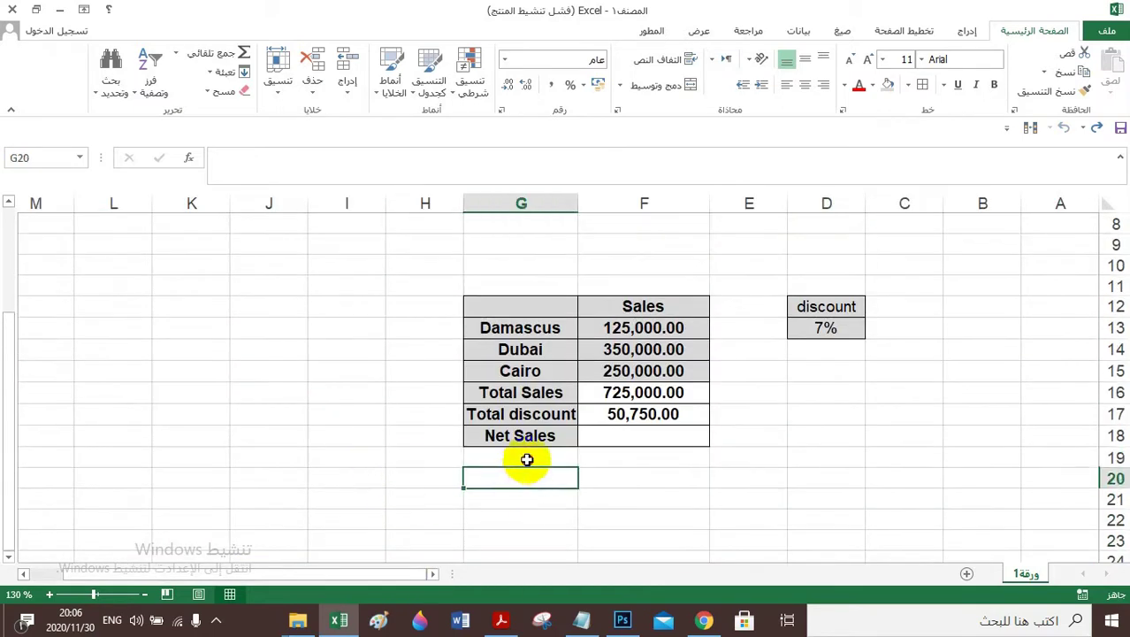
left_click(565, 455)
Calculate Net Sales in F18 as total sales minus total discount with =F16-F17.
left_click(637, 436)
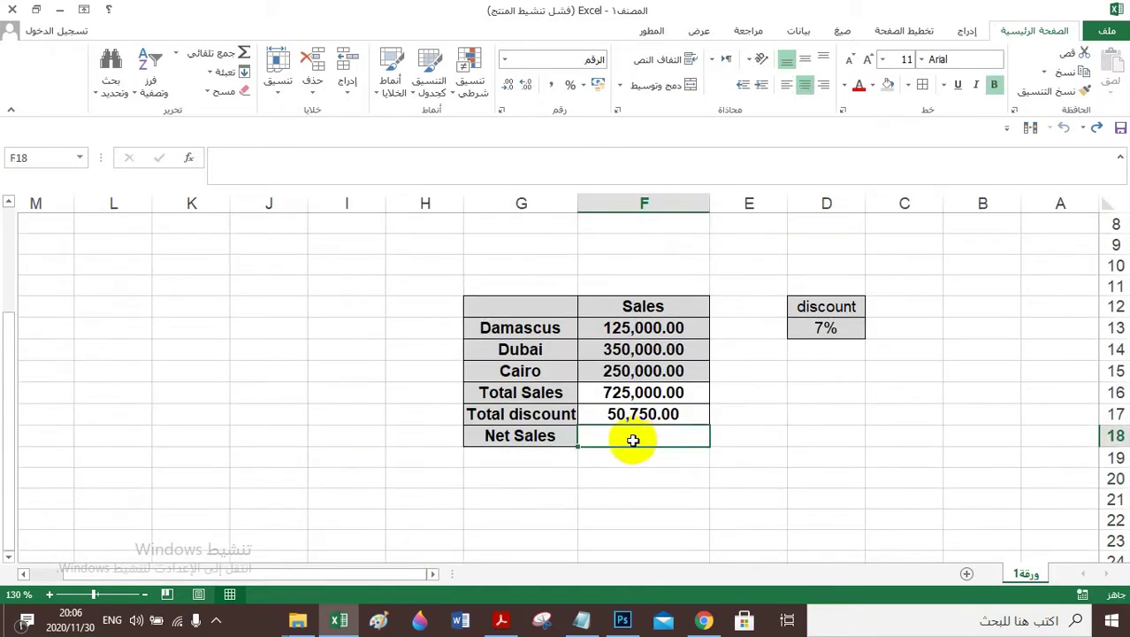
type("=")
left_click(626, 394)
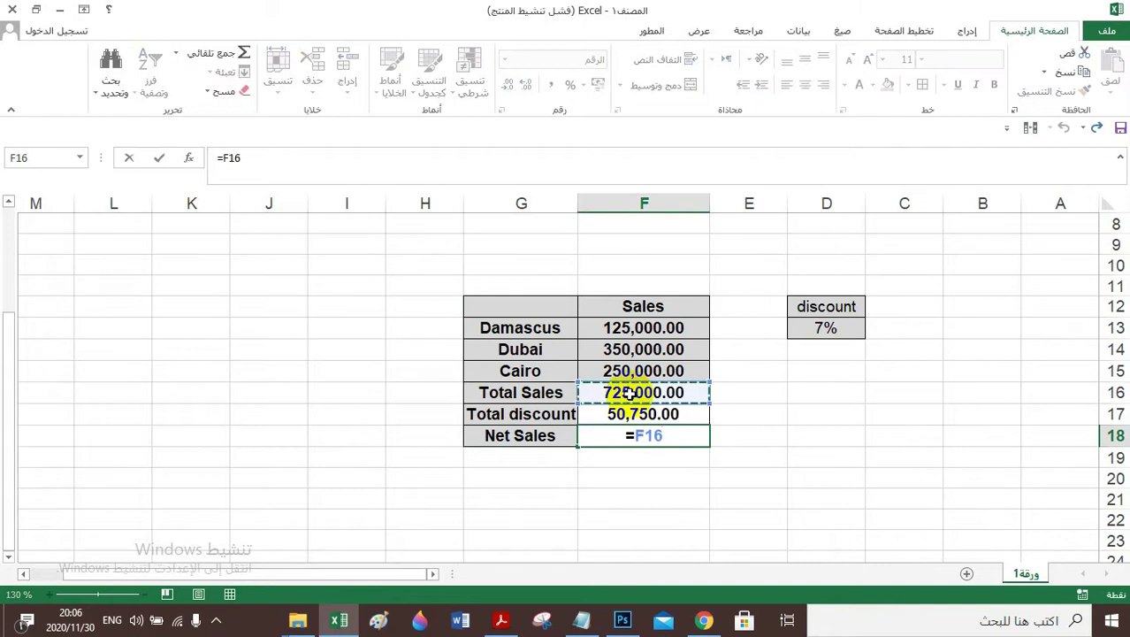
type("-")
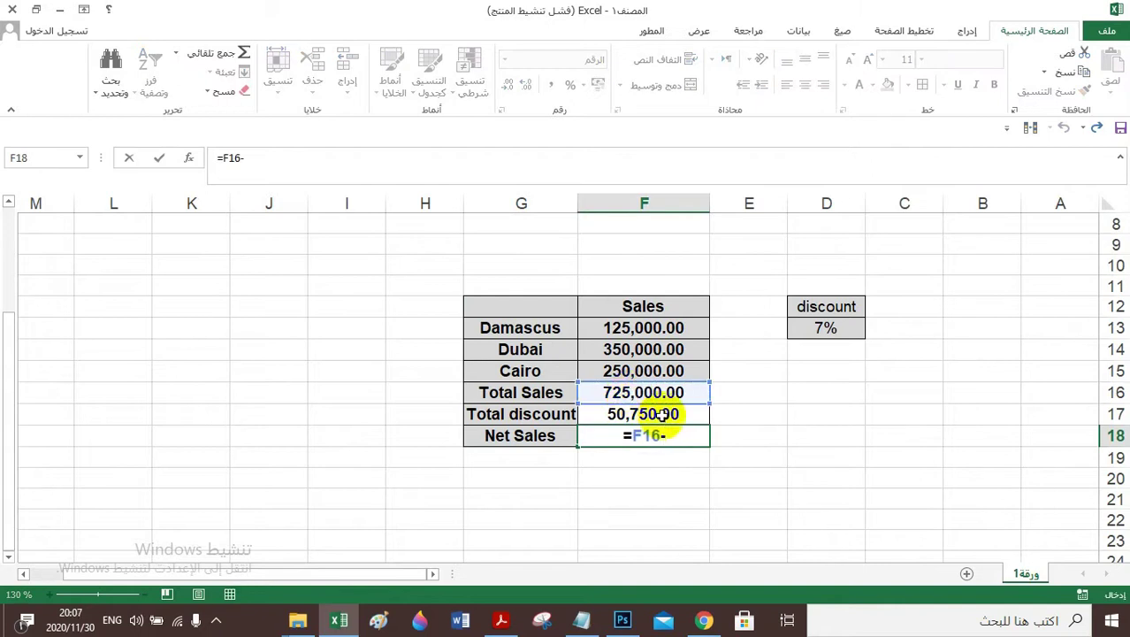
left_click(652, 417)
key("Return")
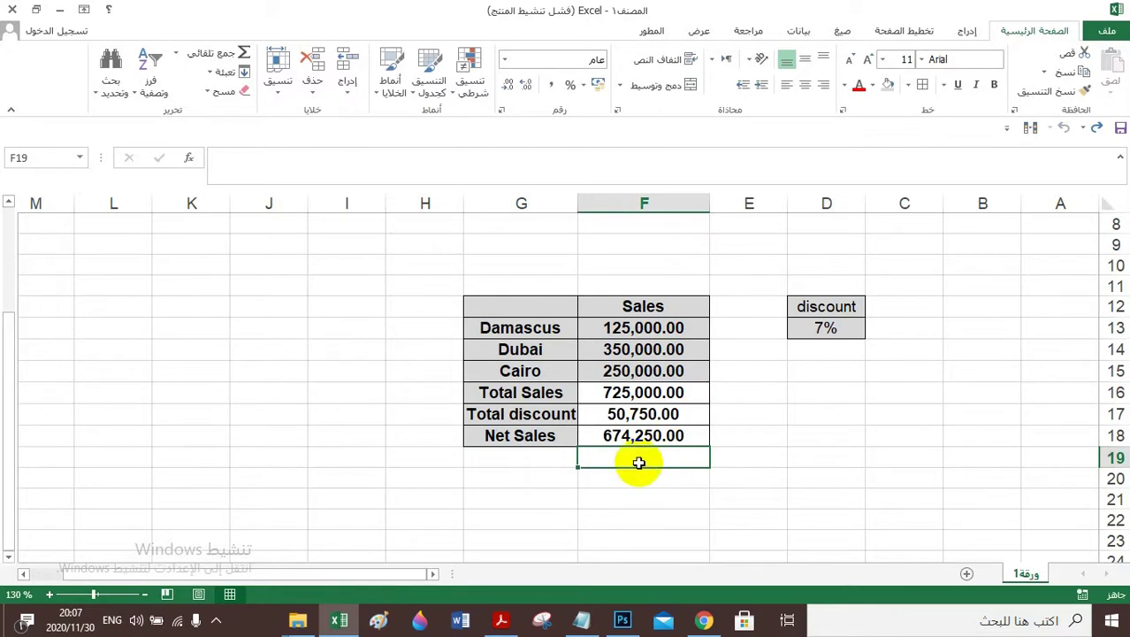
Enter the target net sales of 700,000.00 in F19 below the table and center it in the cell.
left_click(592, 497)
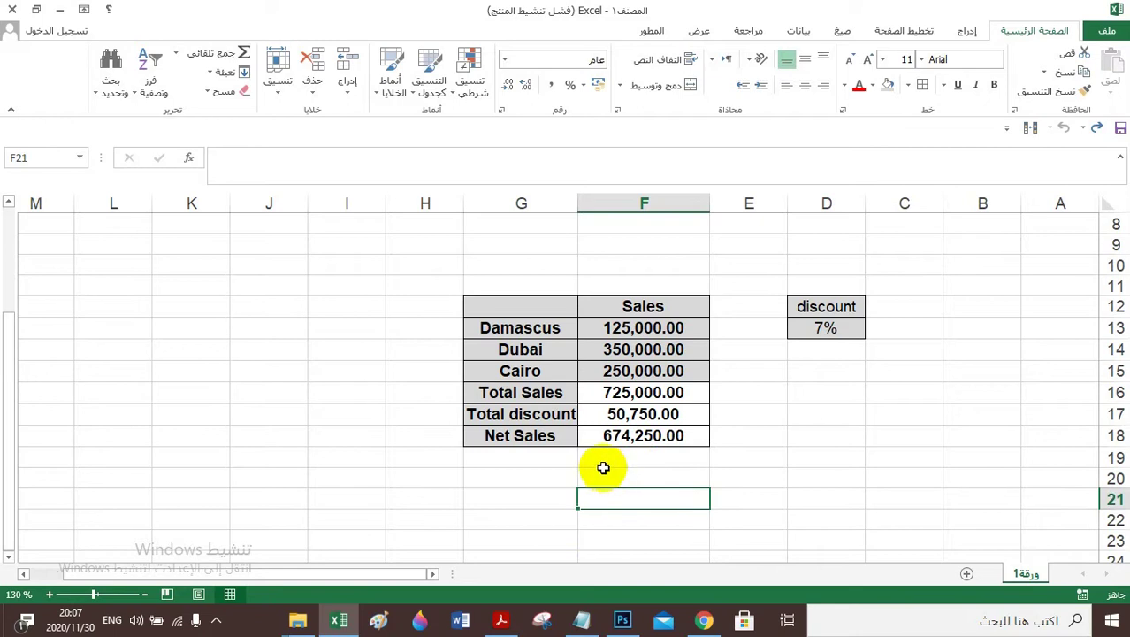
left_click(604, 473)
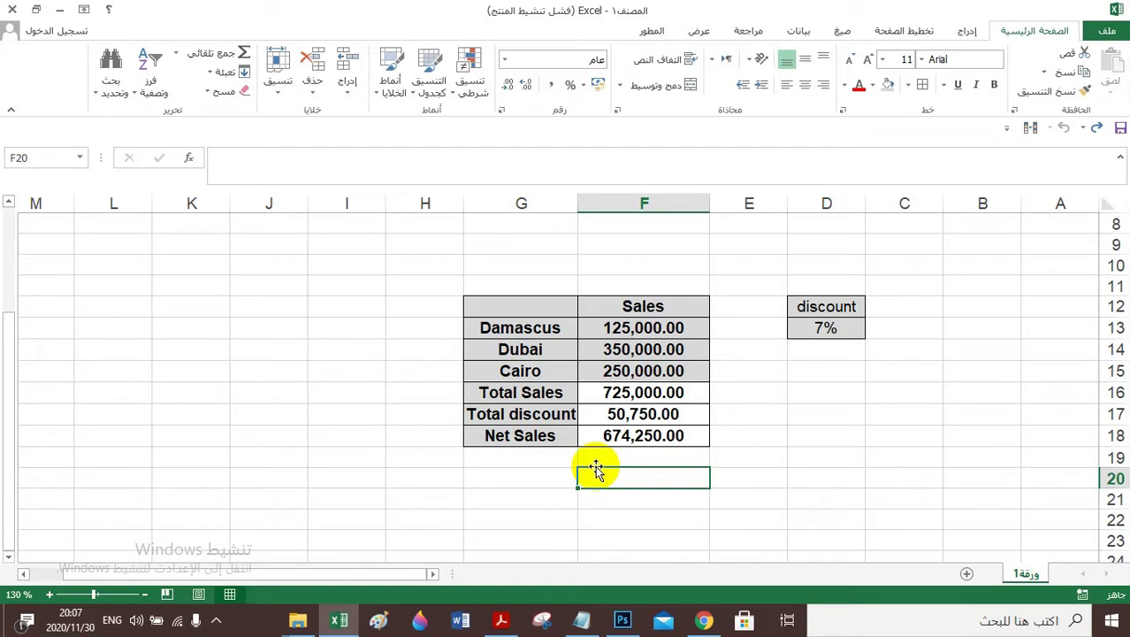
left_click(642, 437)
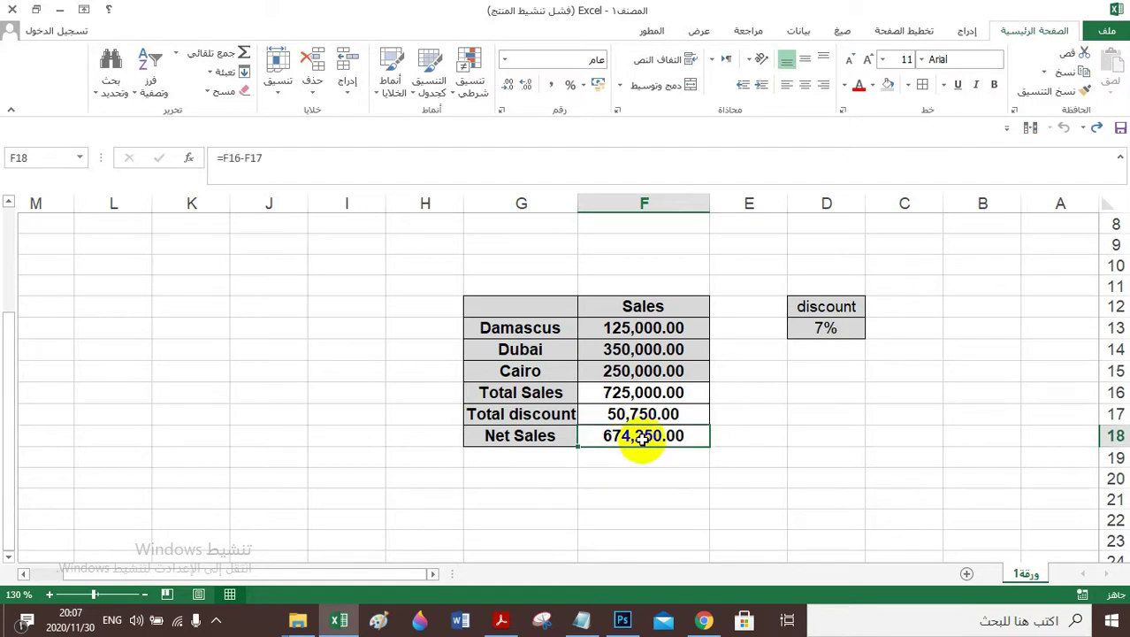
left_click(637, 457)
type("7")
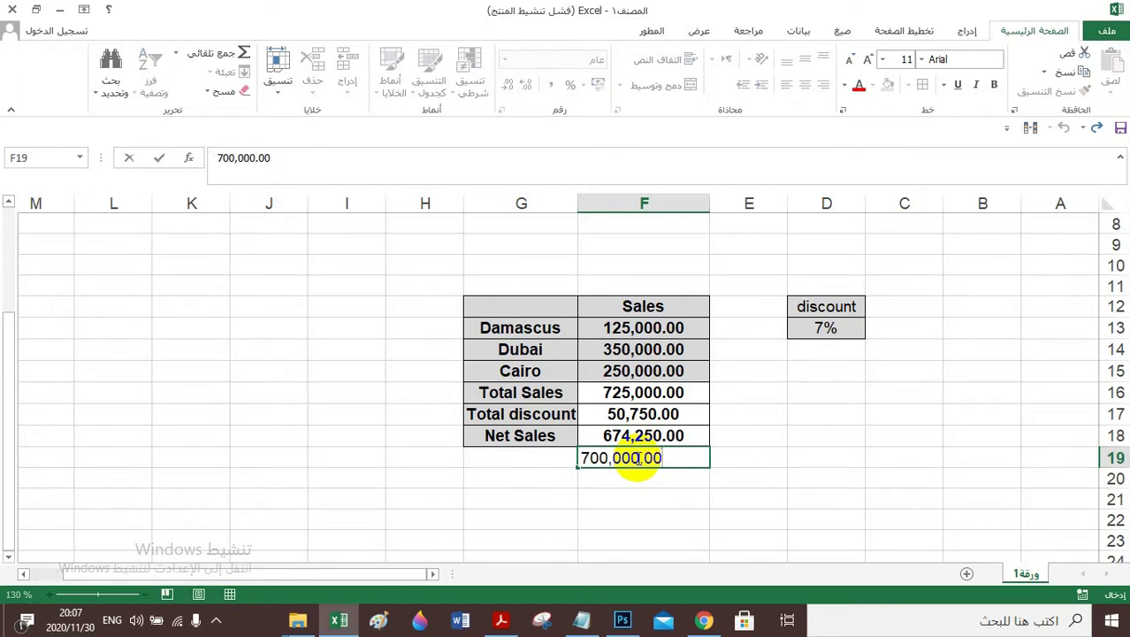
type("00,000.00")
left_click(573, 504)
left_click(621, 455)
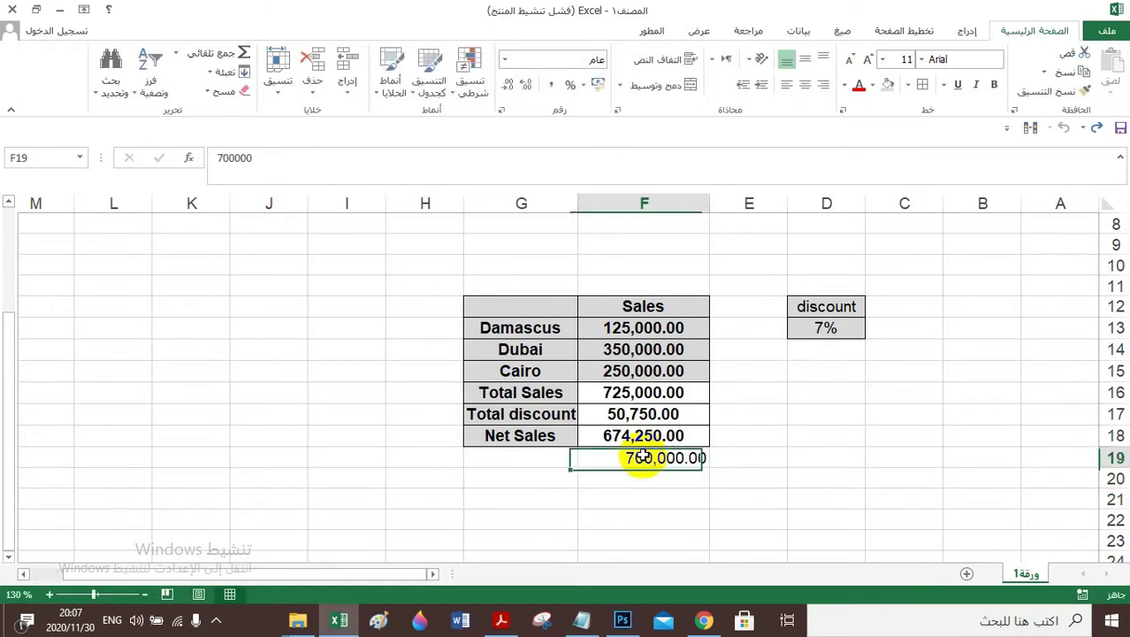
left_click(804, 84)
Re-enter the discount rate in D13 as 7%.
left_click(826, 328)
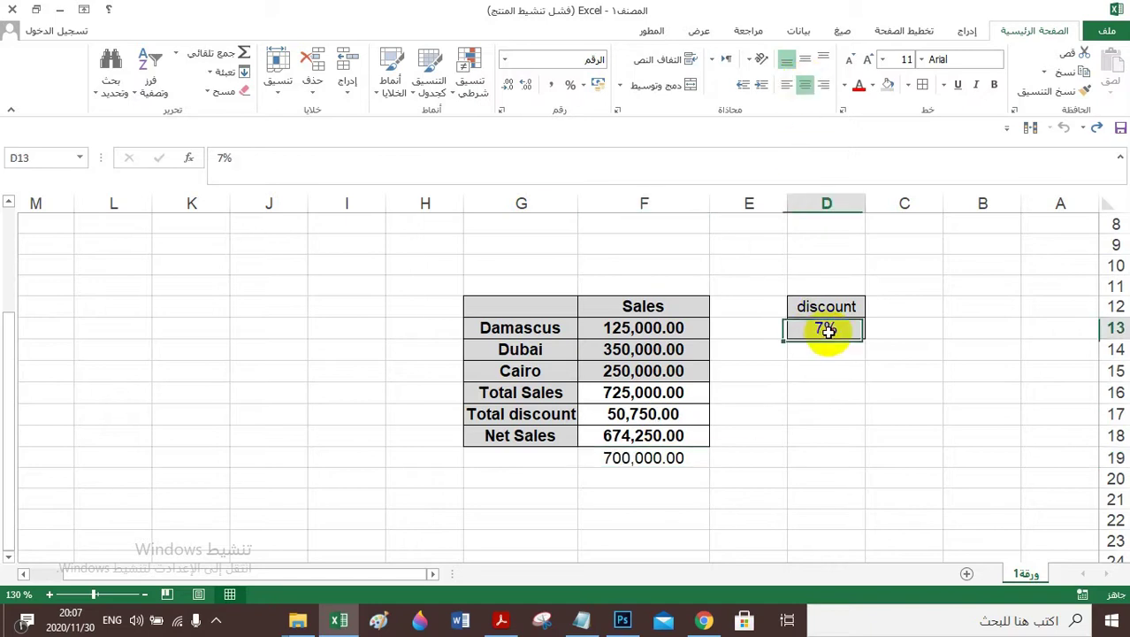
left_click(635, 458)
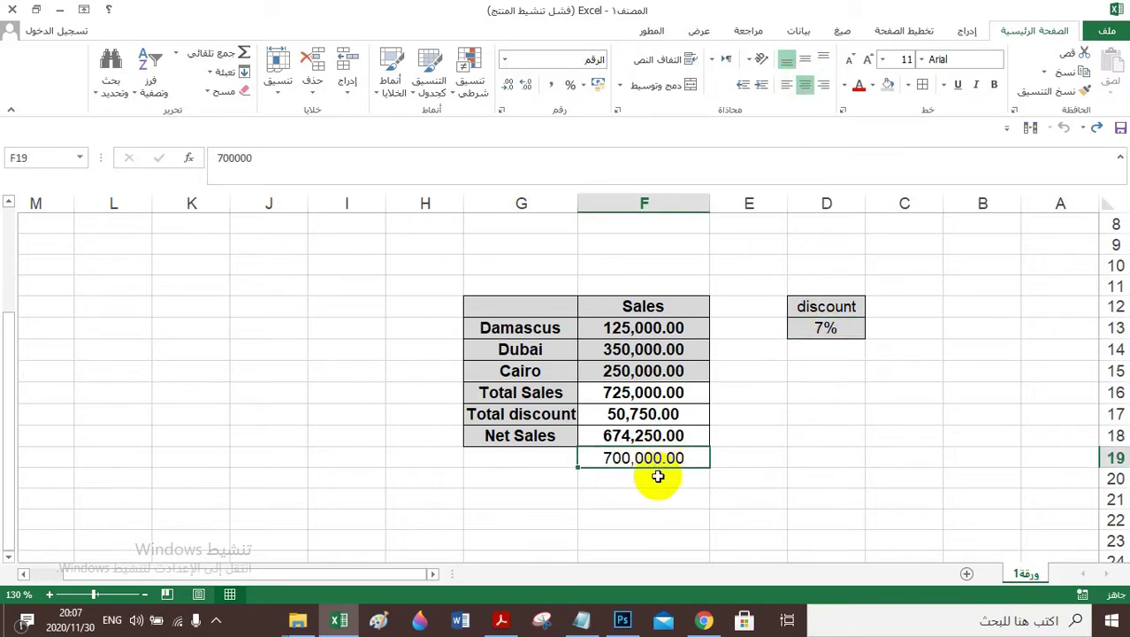
left_click(658, 485)
left_click(828, 328)
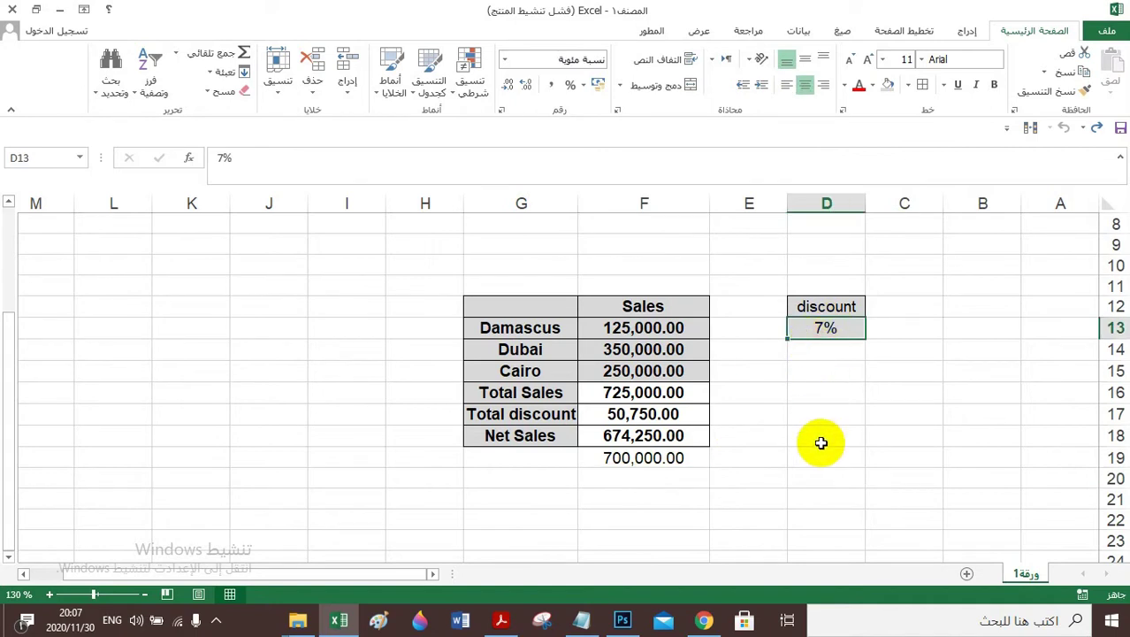
type("5")
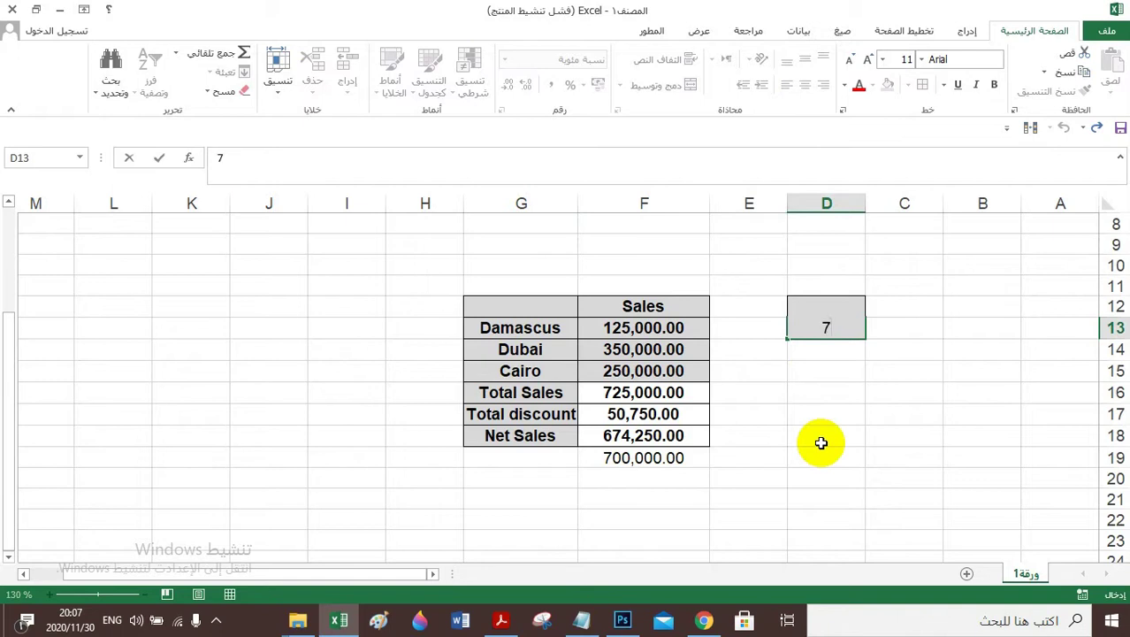
key("Return")
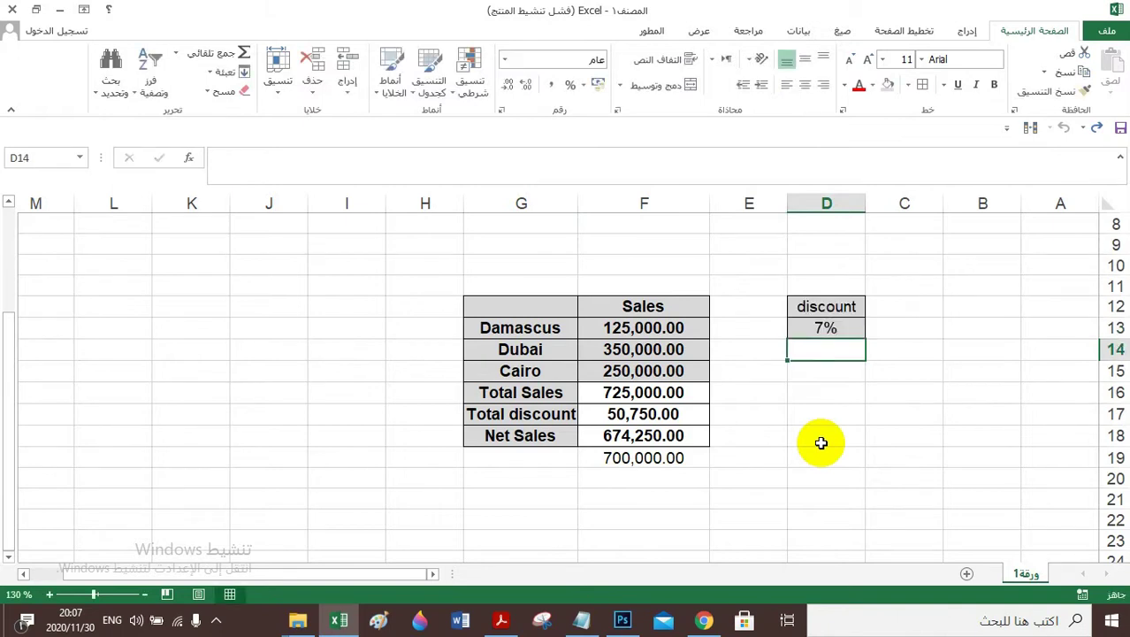
Set the discount rate in D13 to 8% to test its effect on net sales.
left_click(825, 327)
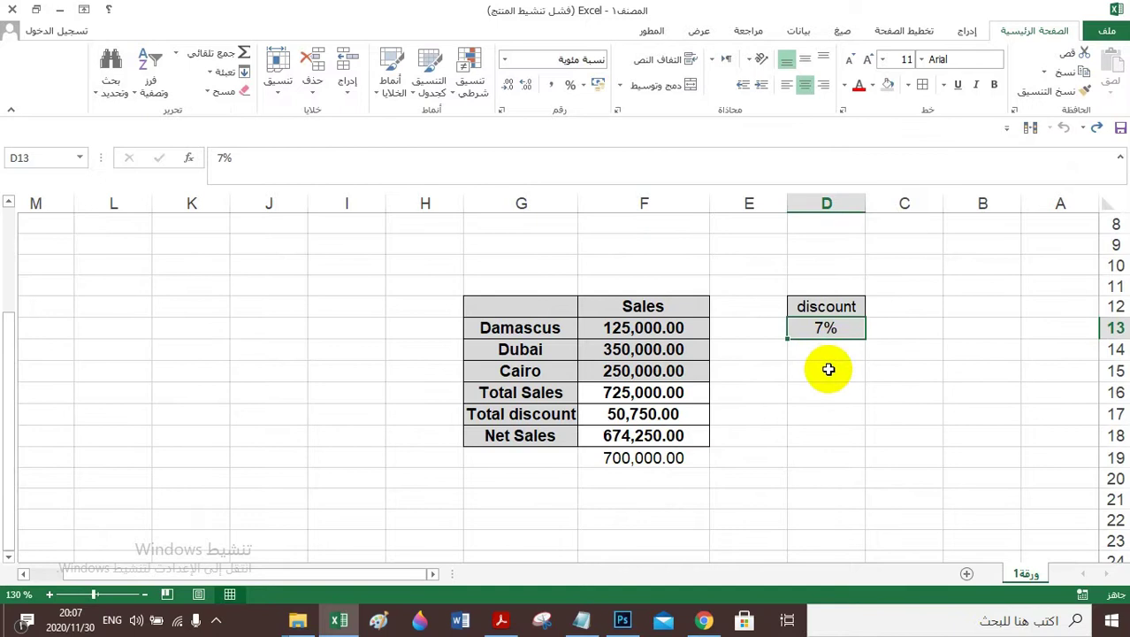
type("8")
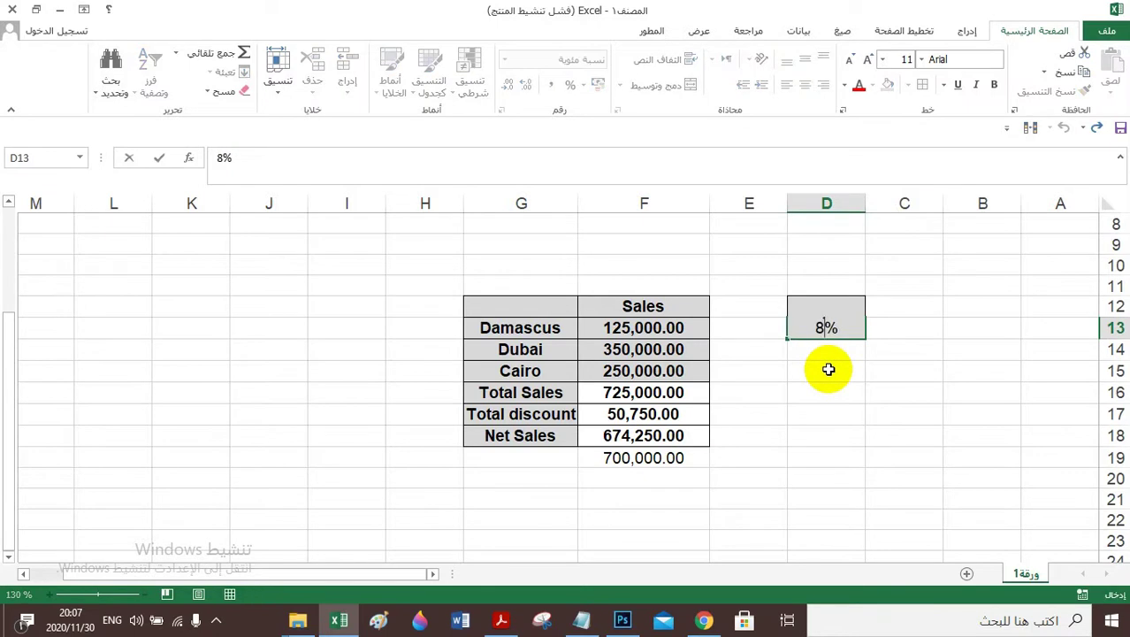
key("Return")
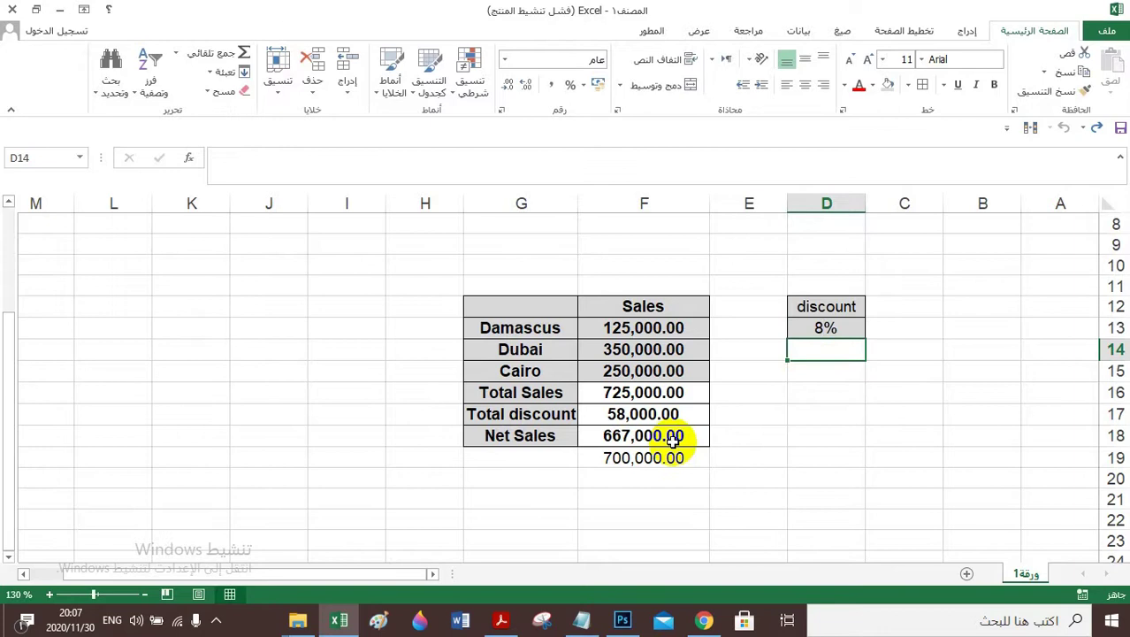
Try a discount rate of 9% in D13 to test its effect on net sales.
left_click(796, 336)
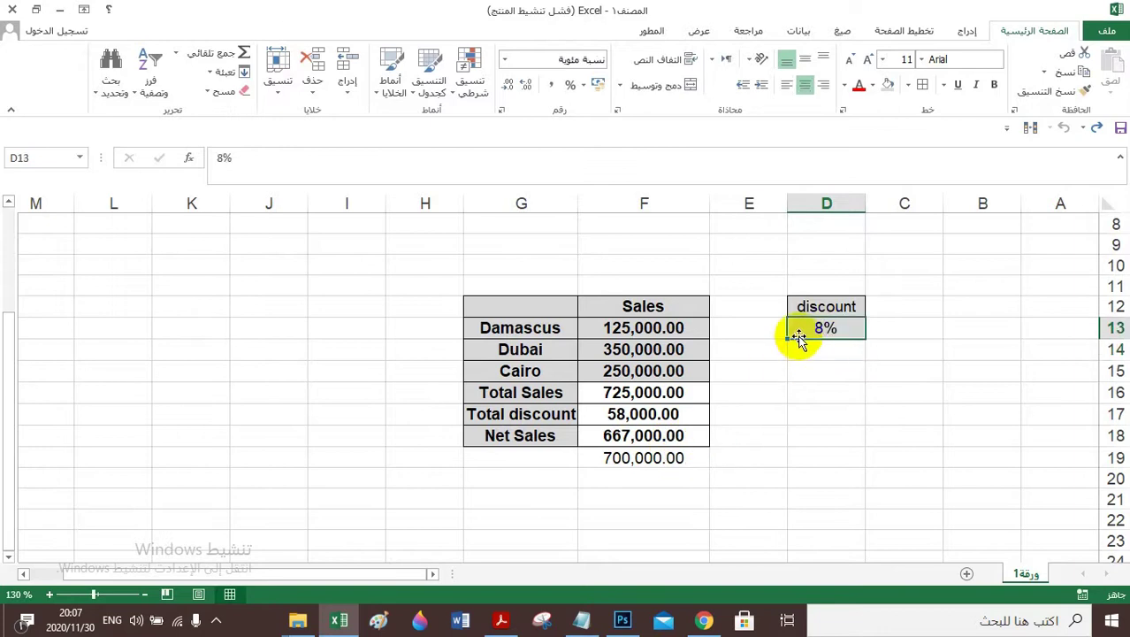
type("9")
key("Return")
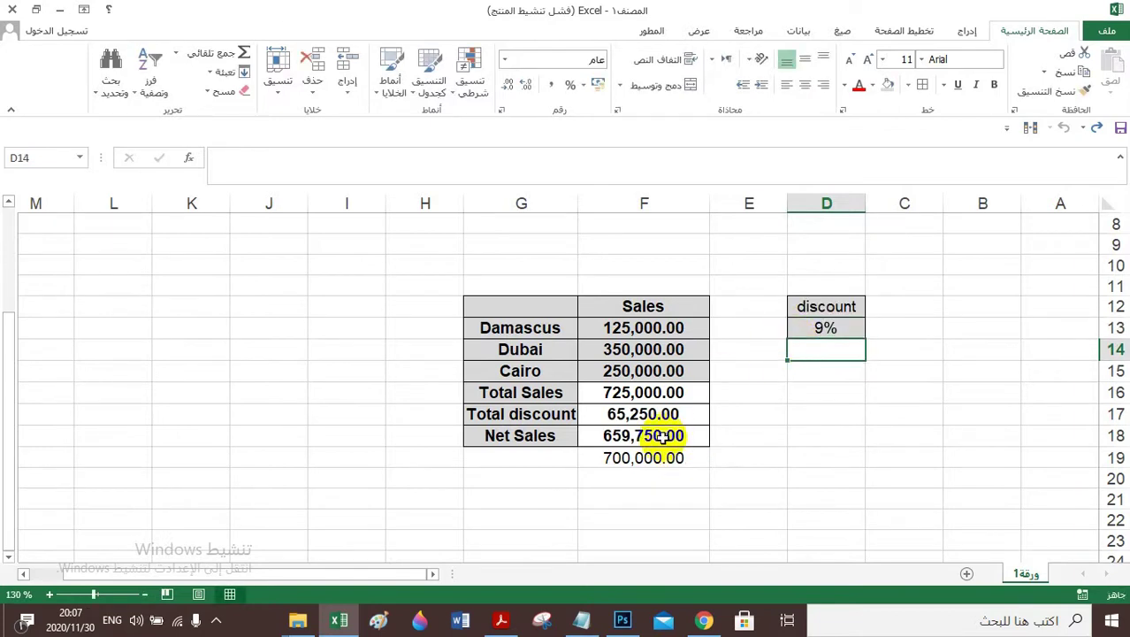
Set the discount rate in D13 back to 7%.
left_click(825, 327)
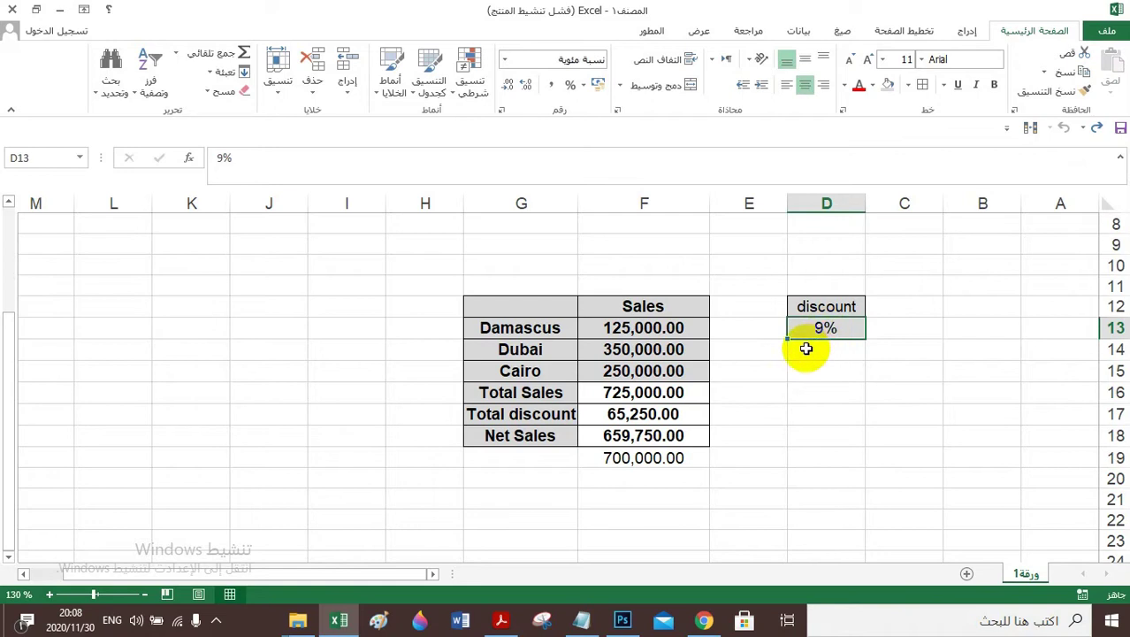
type("7")
key("Return")
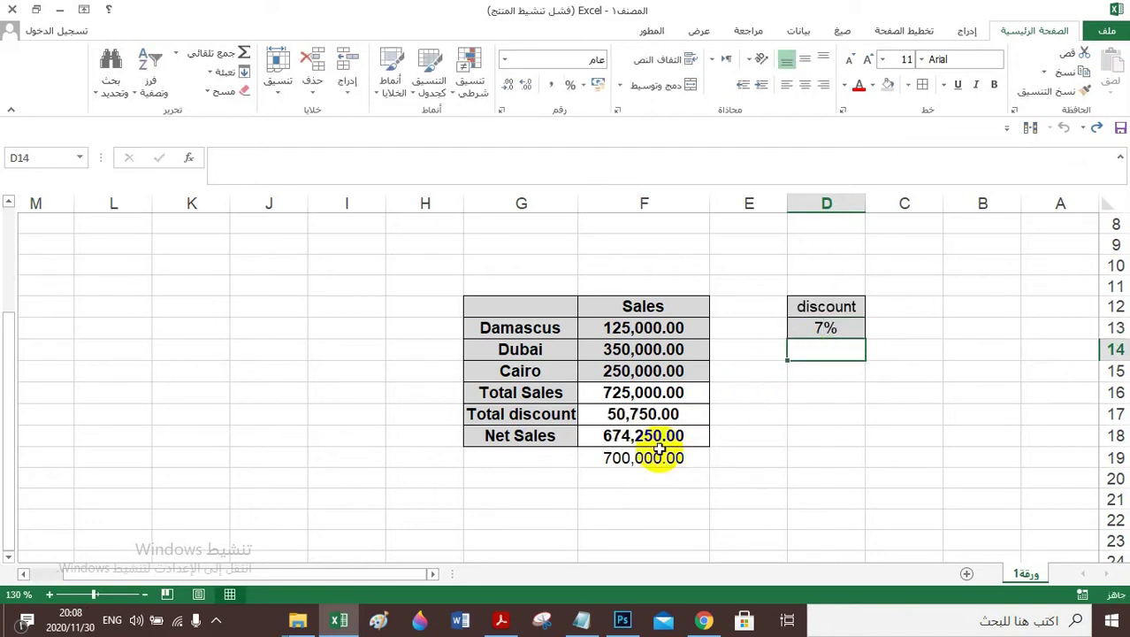
Switch to the PDF in Acrobat Reader and read the sales example and Goal Seek introduction on page 69.
left_click(500, 619)
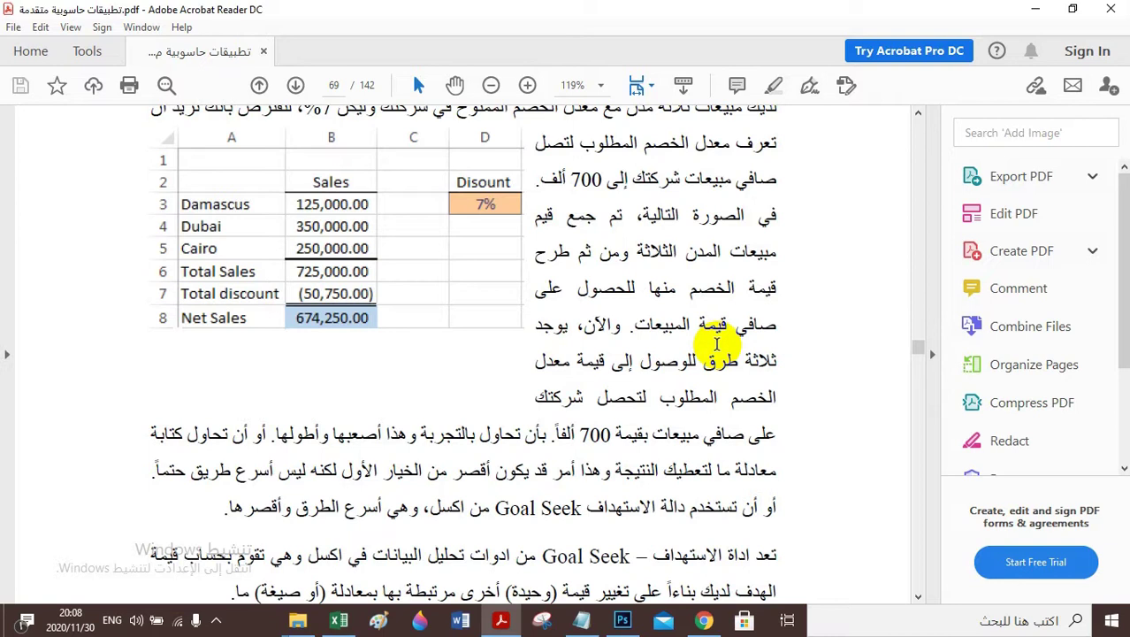
scroll(716, 345, "down", 1)
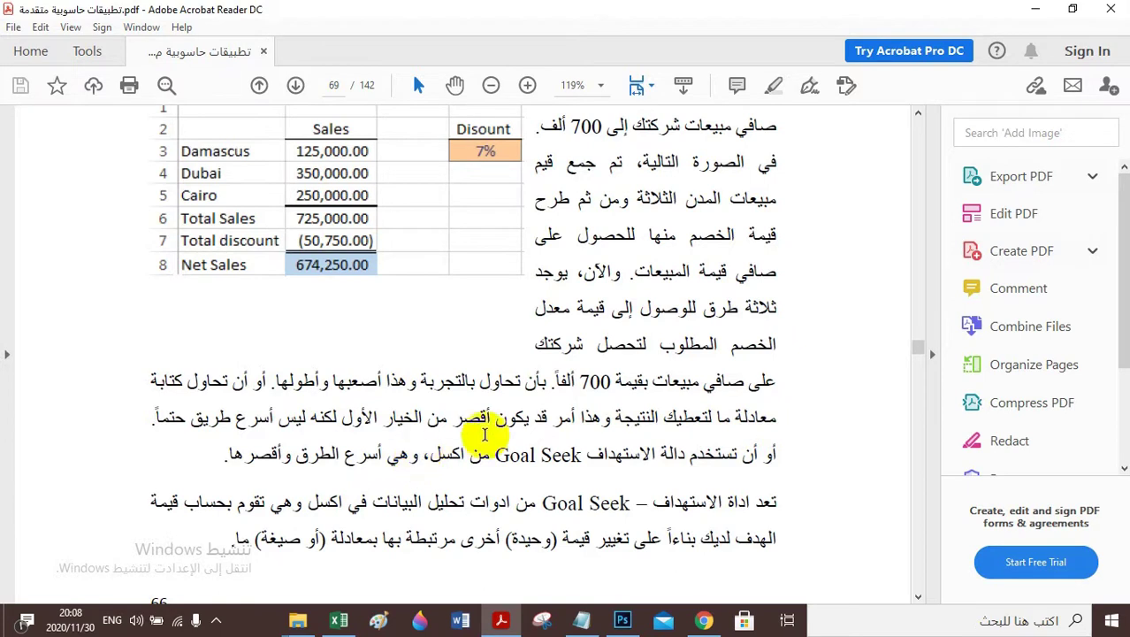
scroll(442, 451, "down", 1)
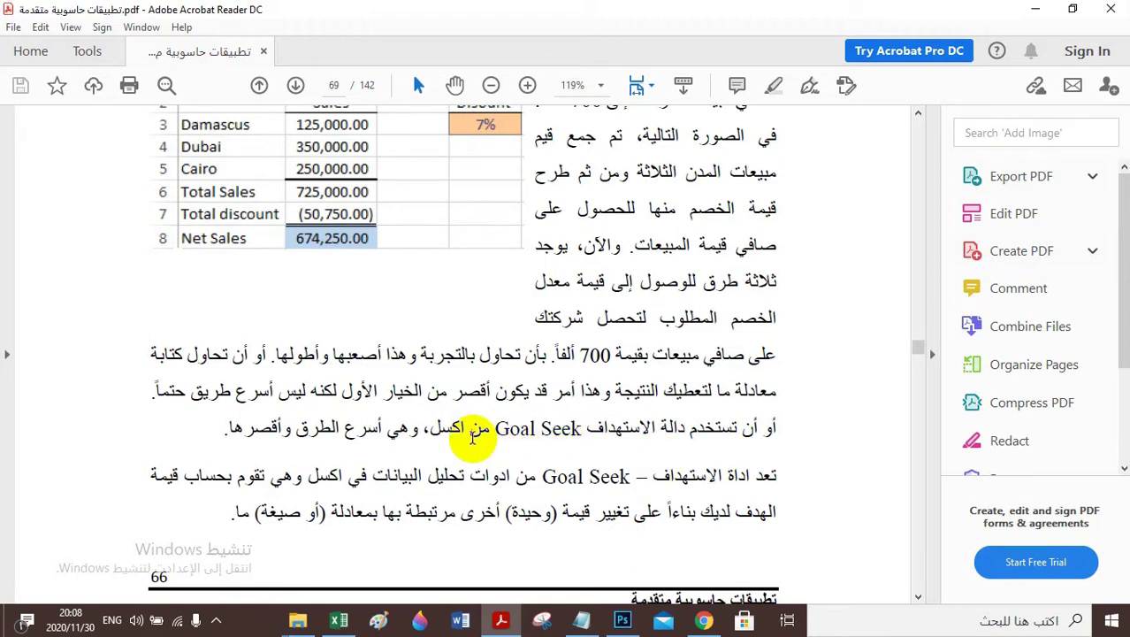
scroll(473, 433, "down", 6)
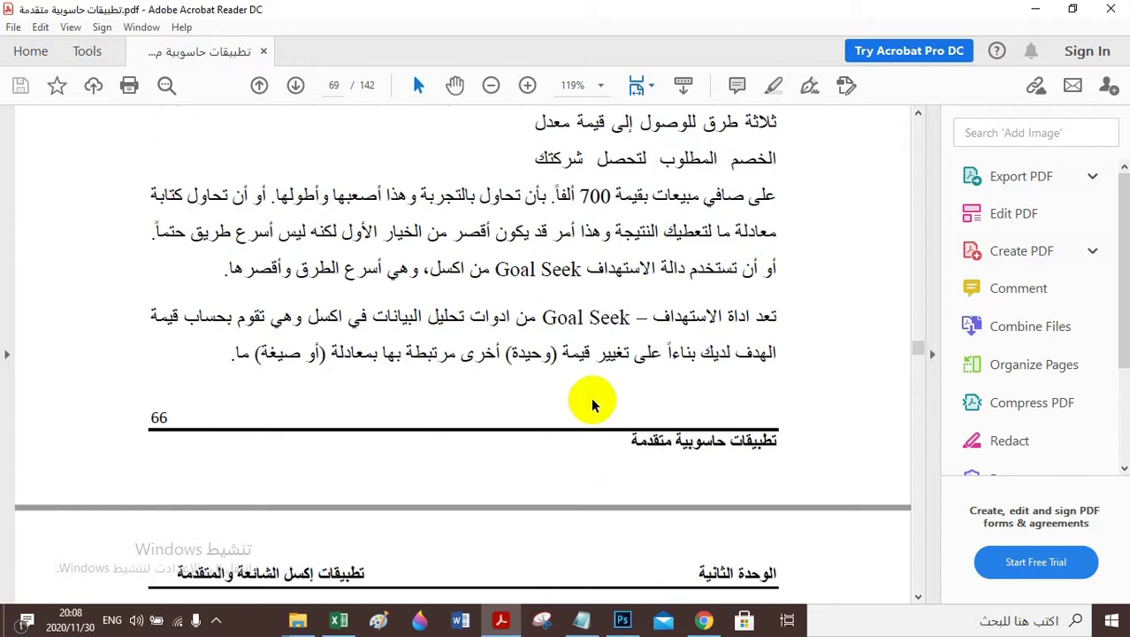
scroll(593, 398, "down", 4)
scroll(593, 391, "up", 6)
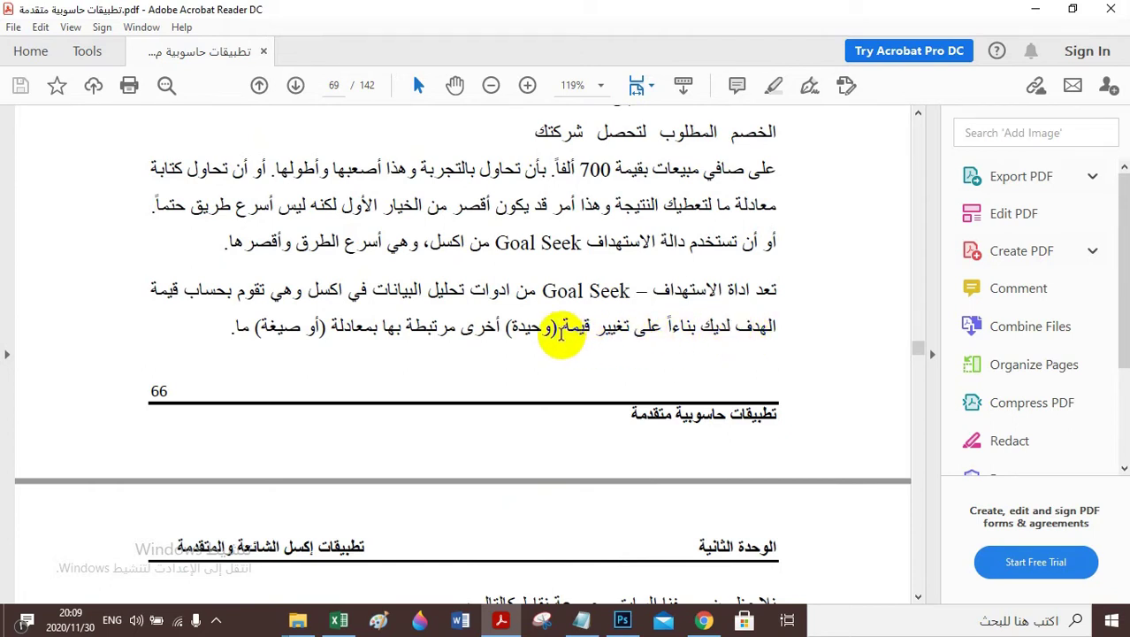
scroll(514, 357, "up", 3)
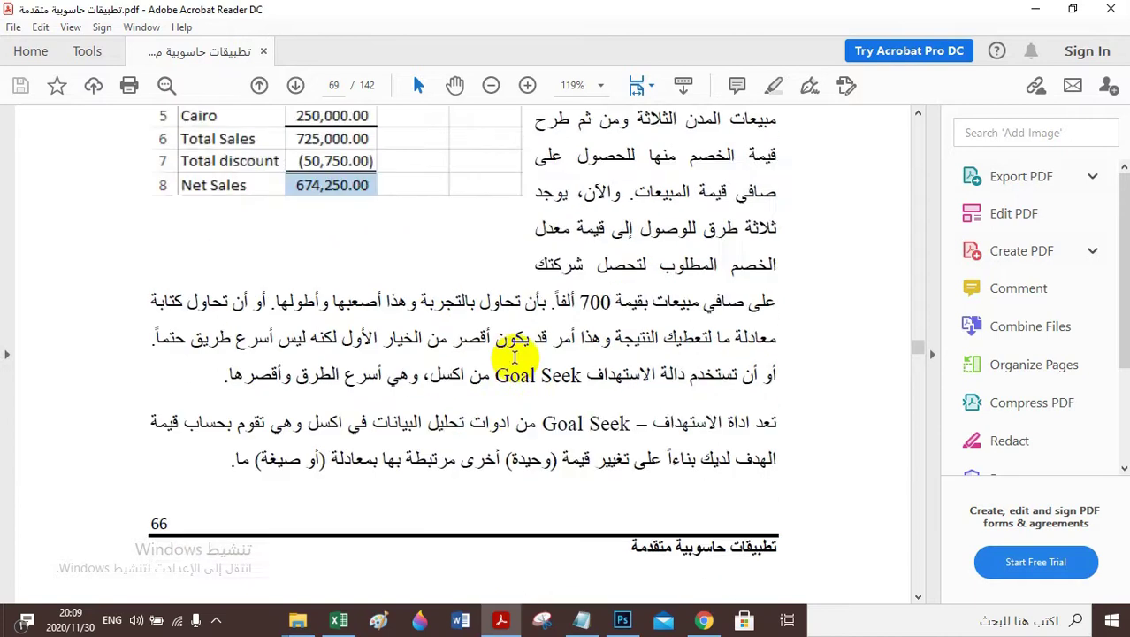
scroll(514, 357, "up", 3)
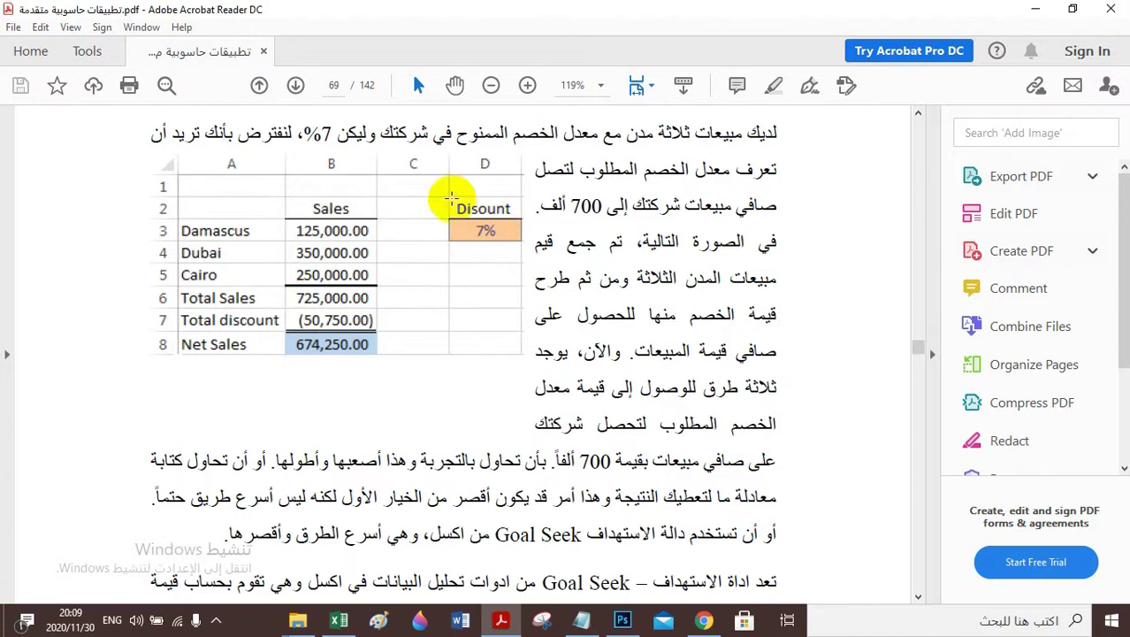
Read the Goal Seek requirements and usage steps on page 70 of the PDF, including the example dialog.
scroll(434, 272, "down", 5)
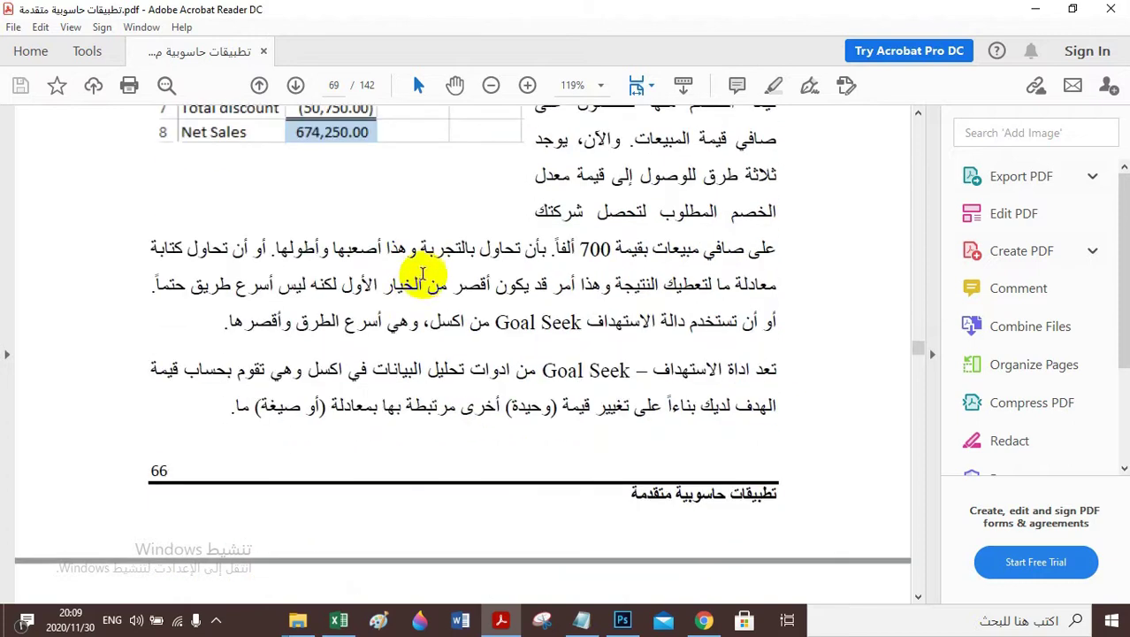
scroll(423, 274, "down", 12)
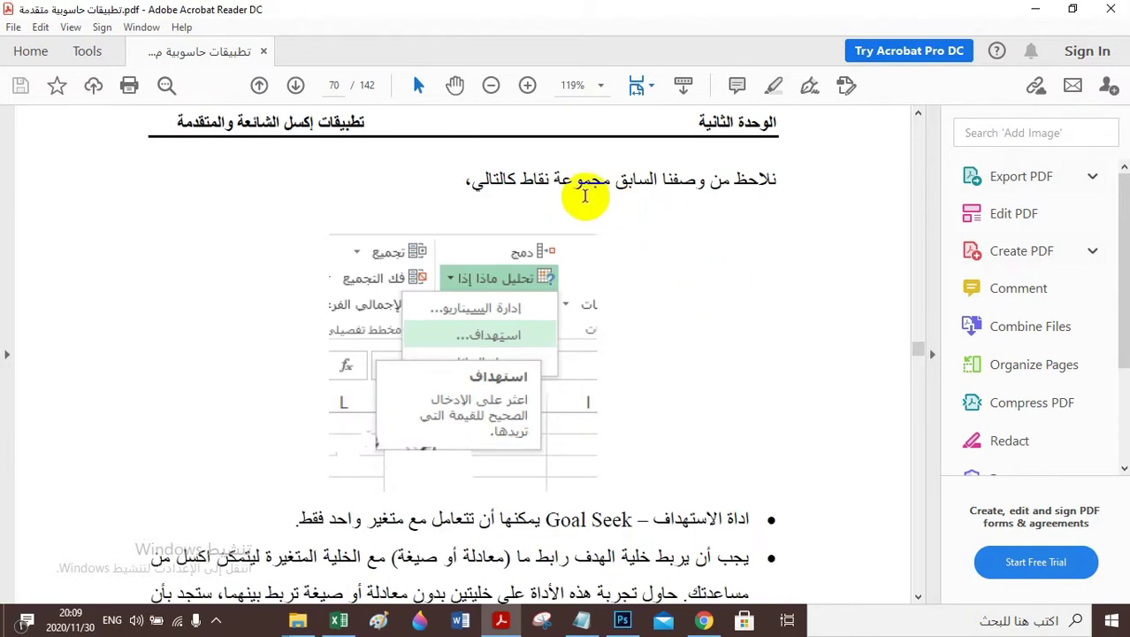
scroll(557, 228, "down", 1)
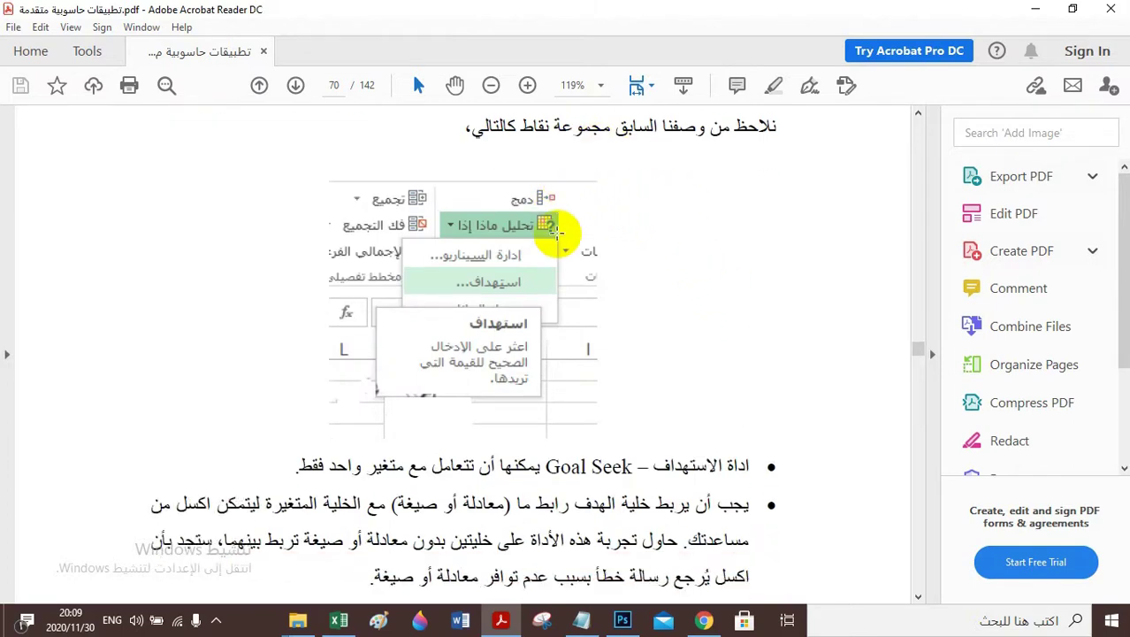
scroll(573, 232, "down", 1)
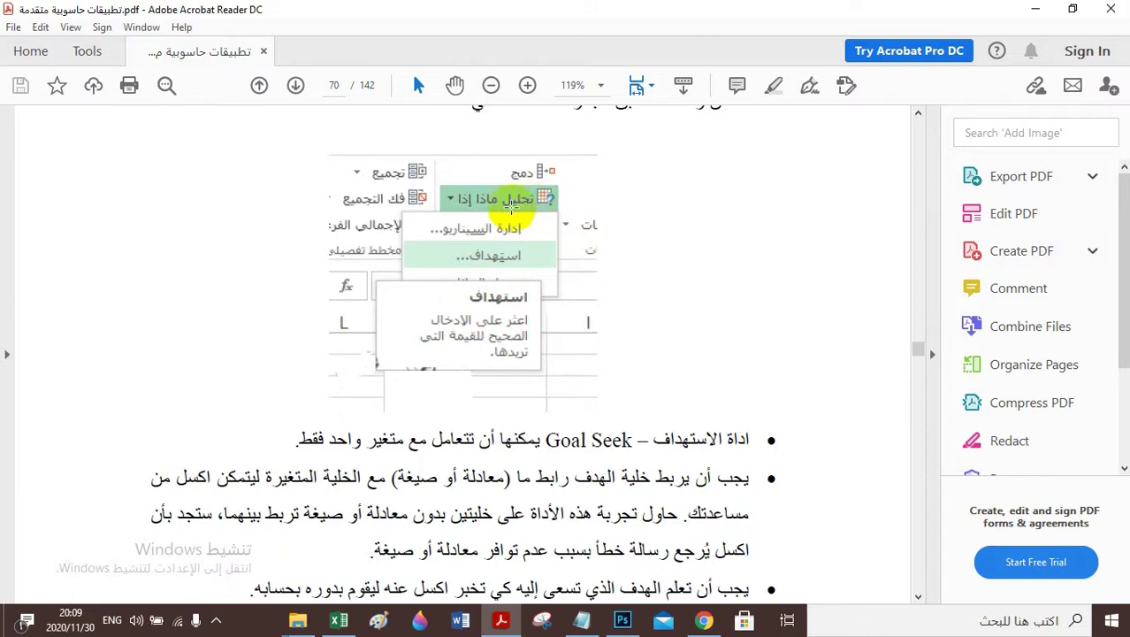
scroll(509, 235, "down", 1)
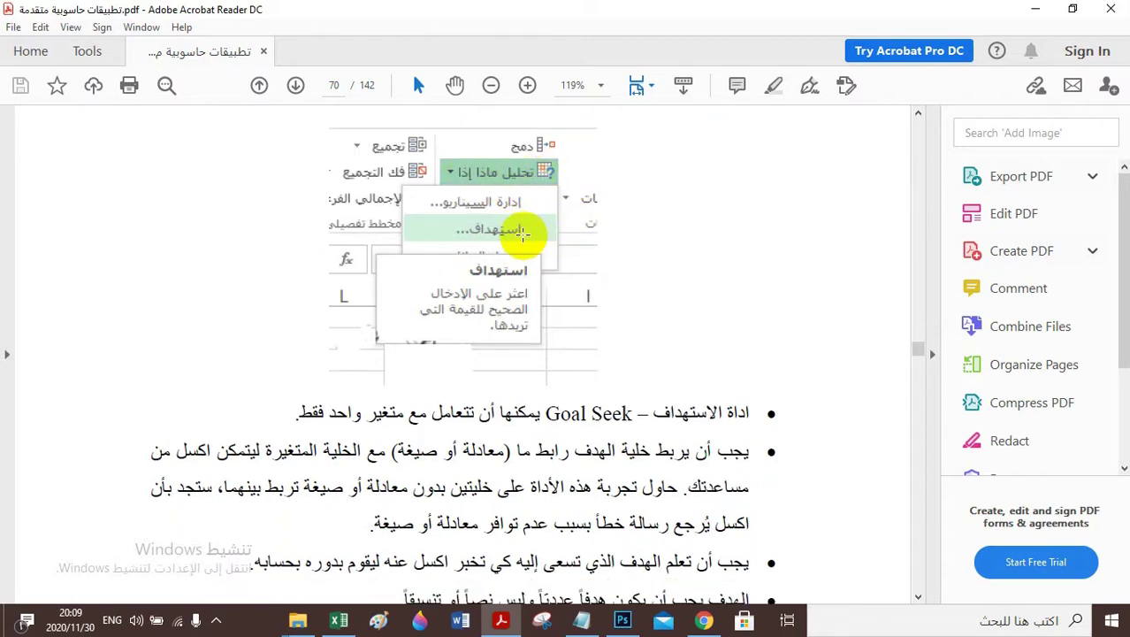
scroll(522, 231, "down", 10)
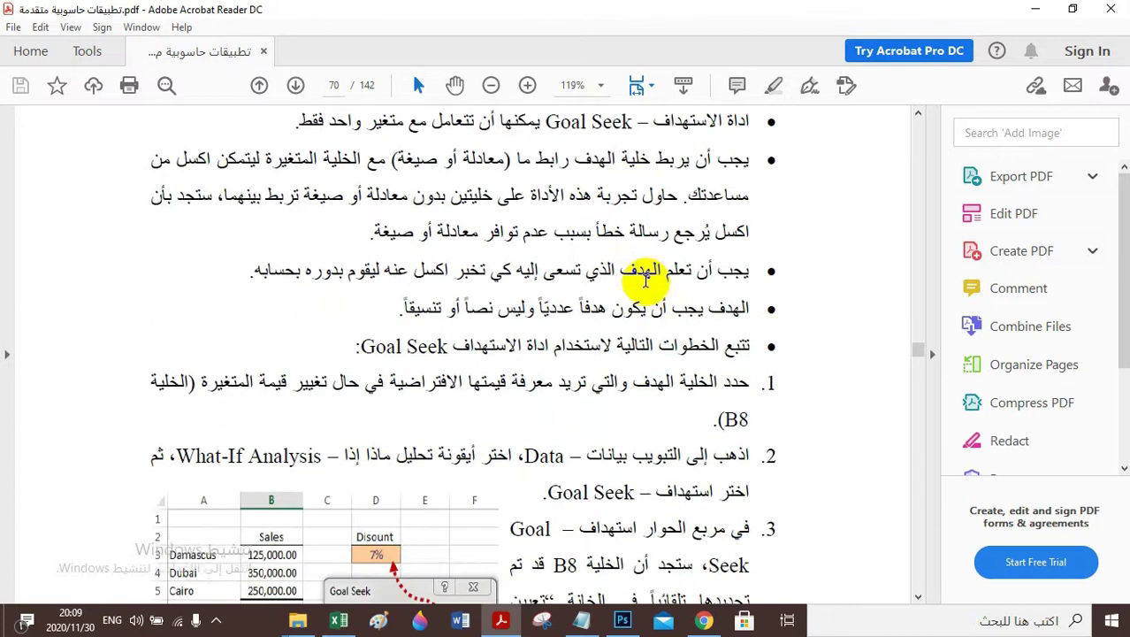
scroll(652, 285, "up", 1)
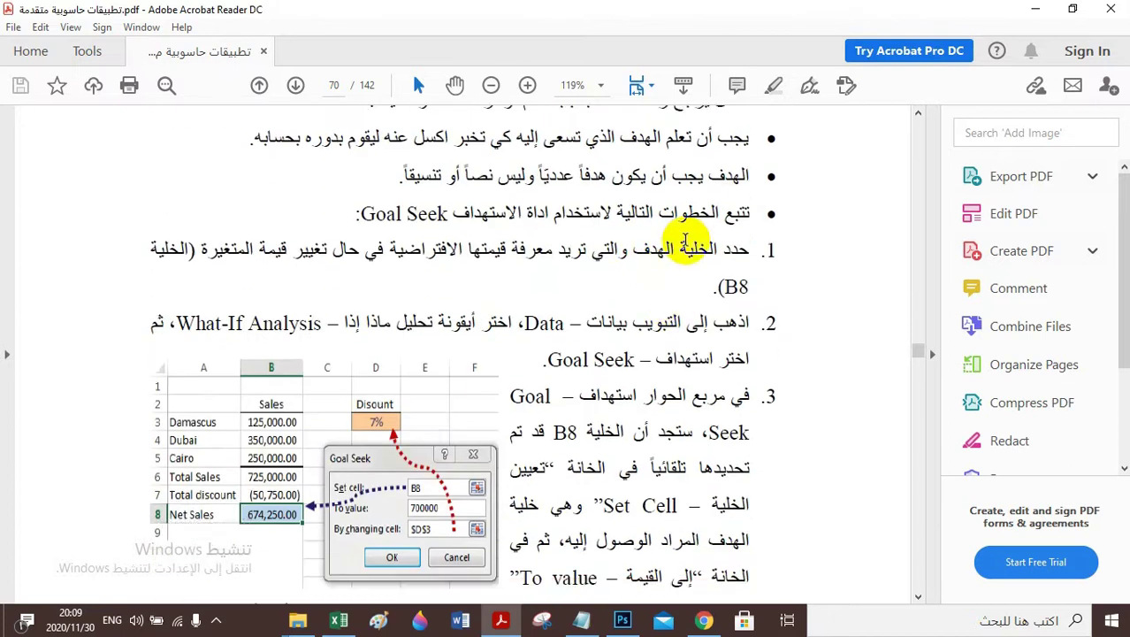
scroll(690, 248, "up", 2)
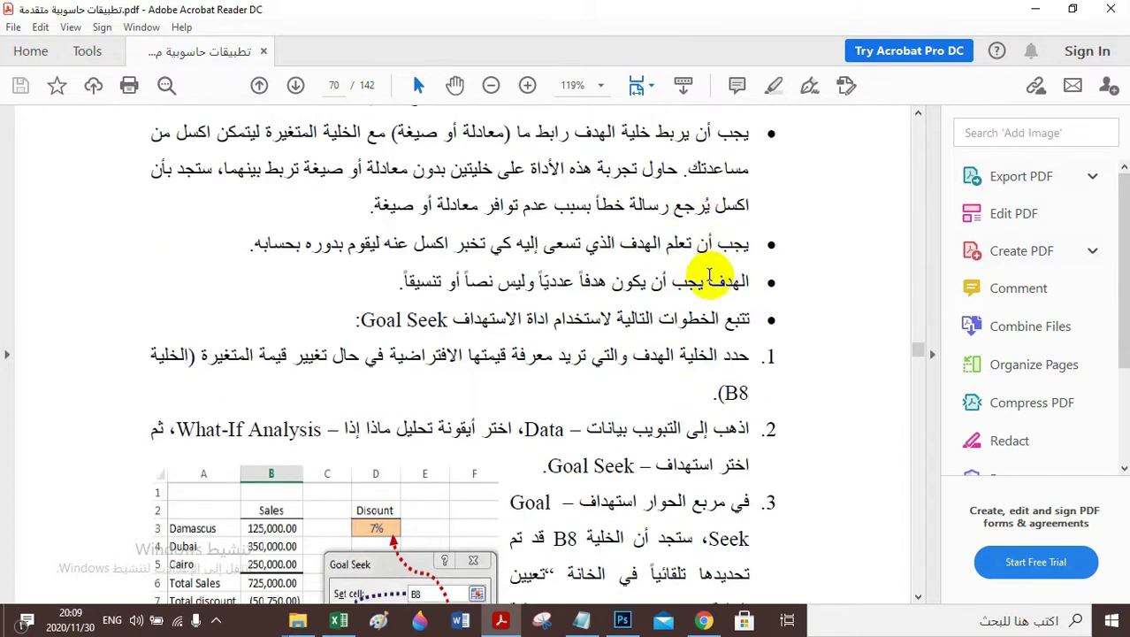
scroll(619, 323, "down", 2)
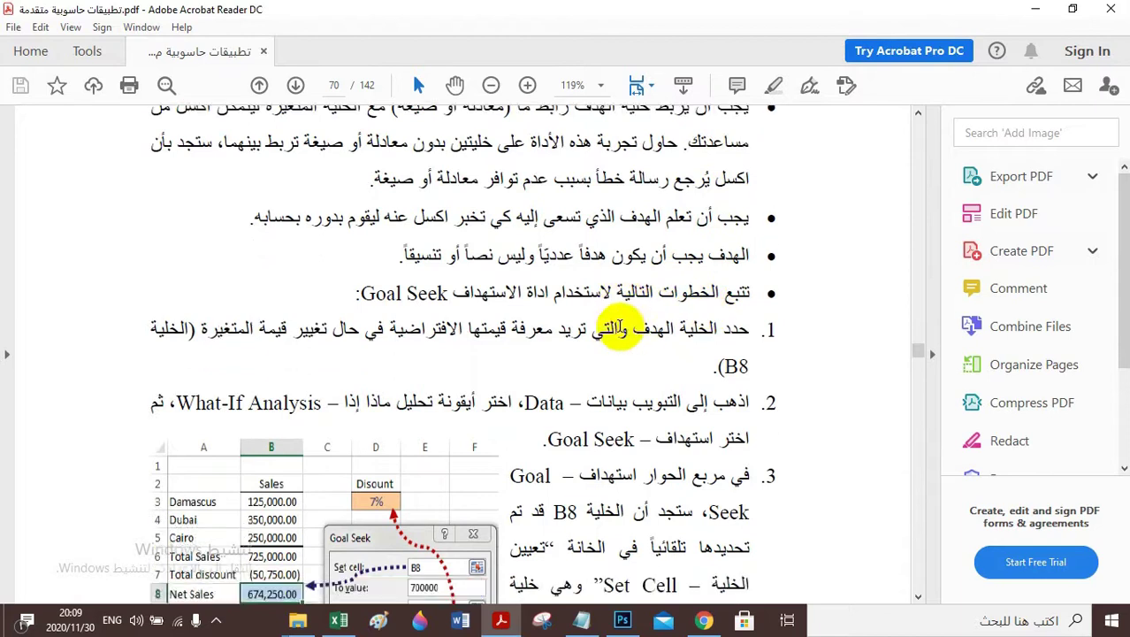
scroll(565, 283, "down", 4)
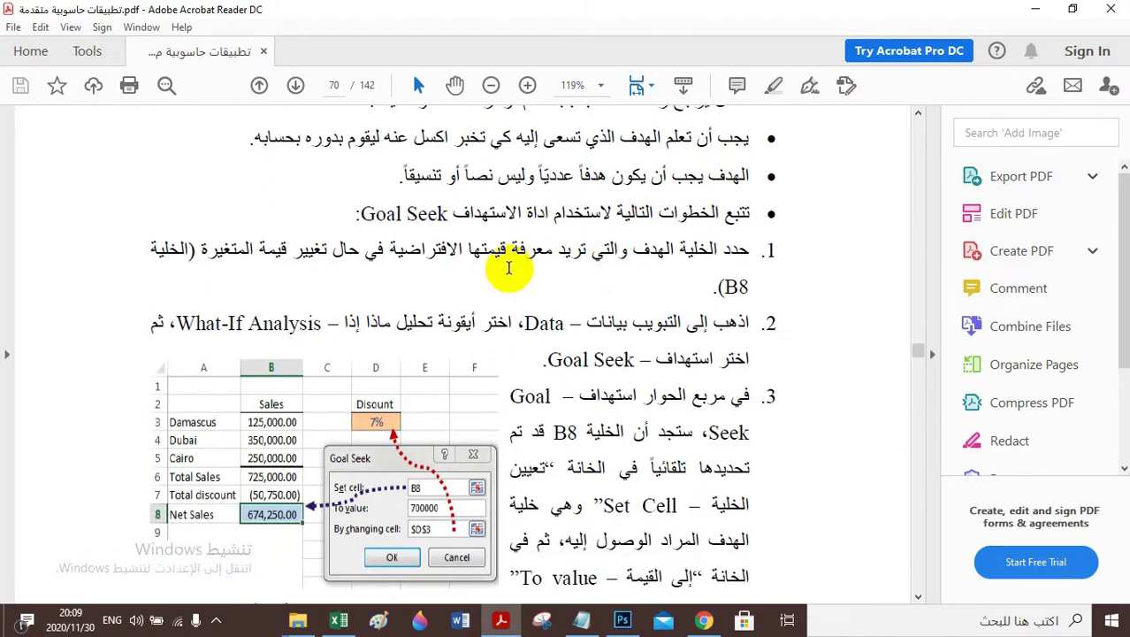
scroll(511, 267, "down", 1)
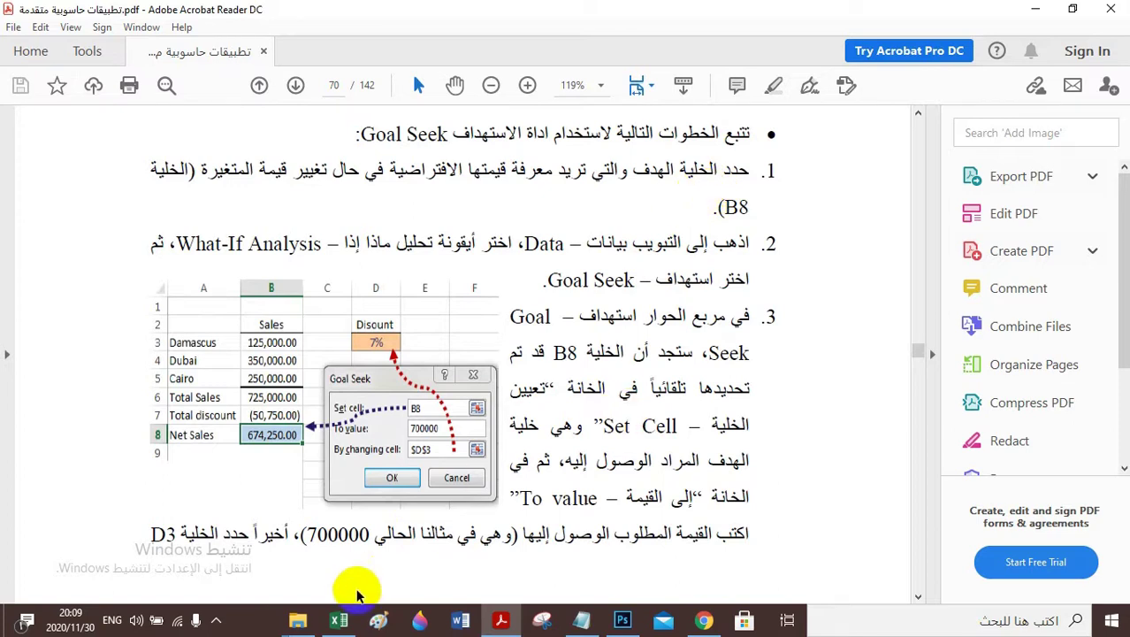
Switch back to the Excel workbook and view the What-If Analysis options among the data tools.
mouse_move(344, 622)
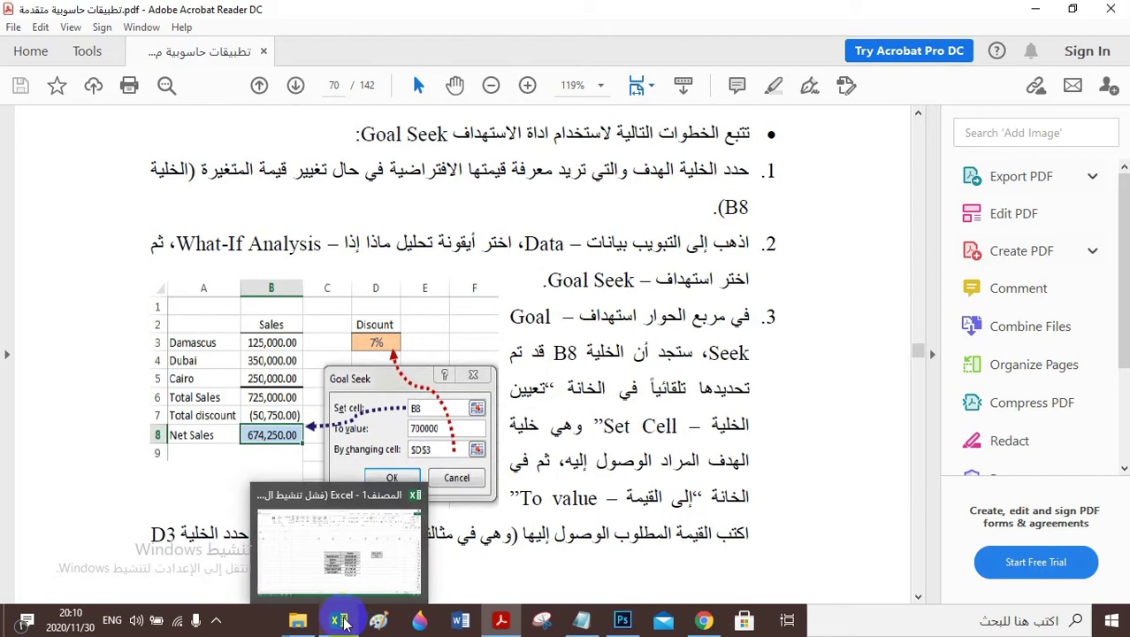
left_click(342, 623)
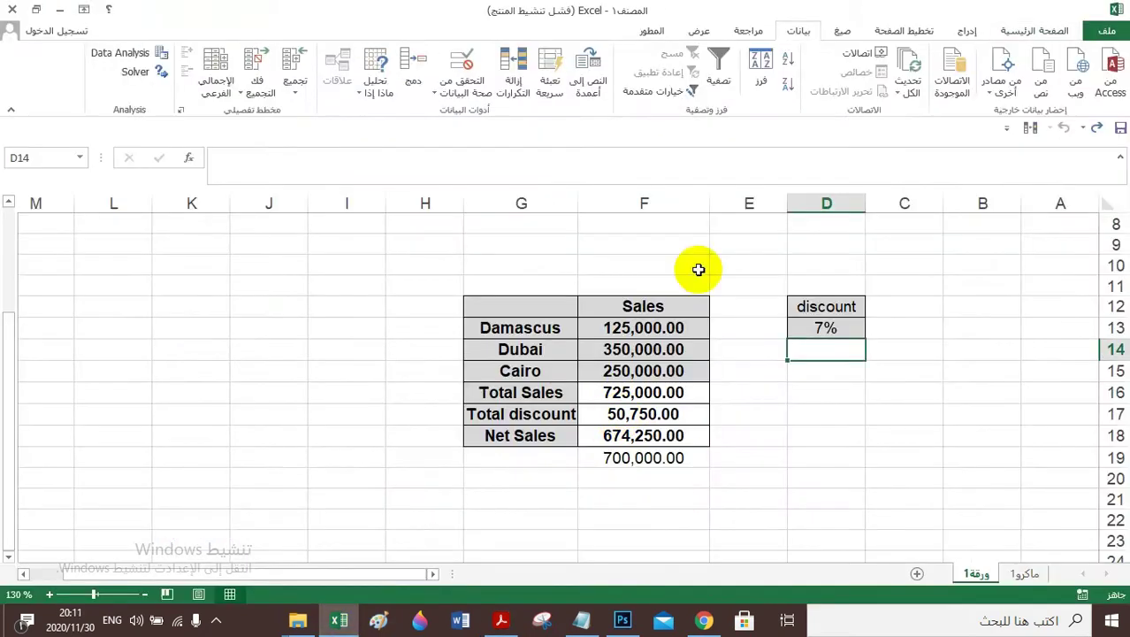
left_click(1029, 33)
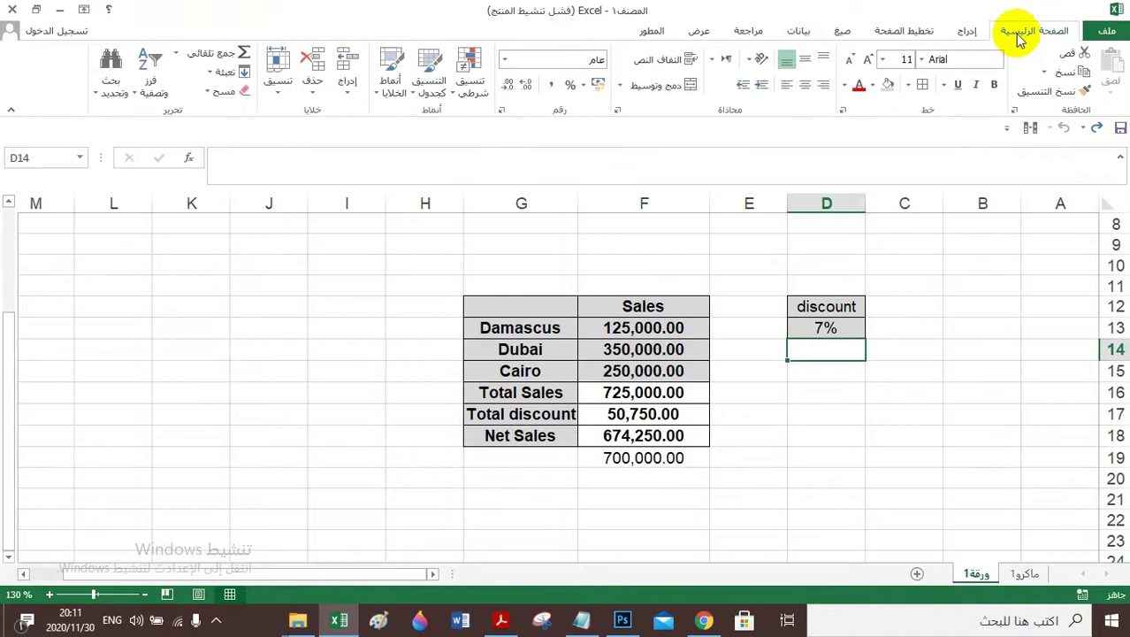
left_click(799, 31)
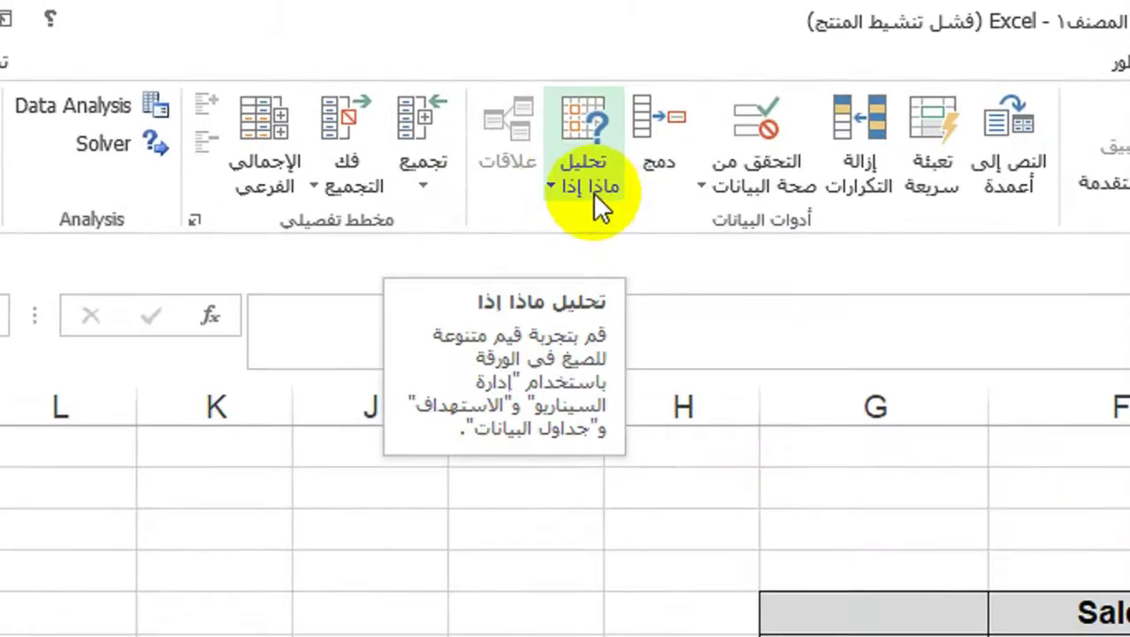
left_click(559, 189)
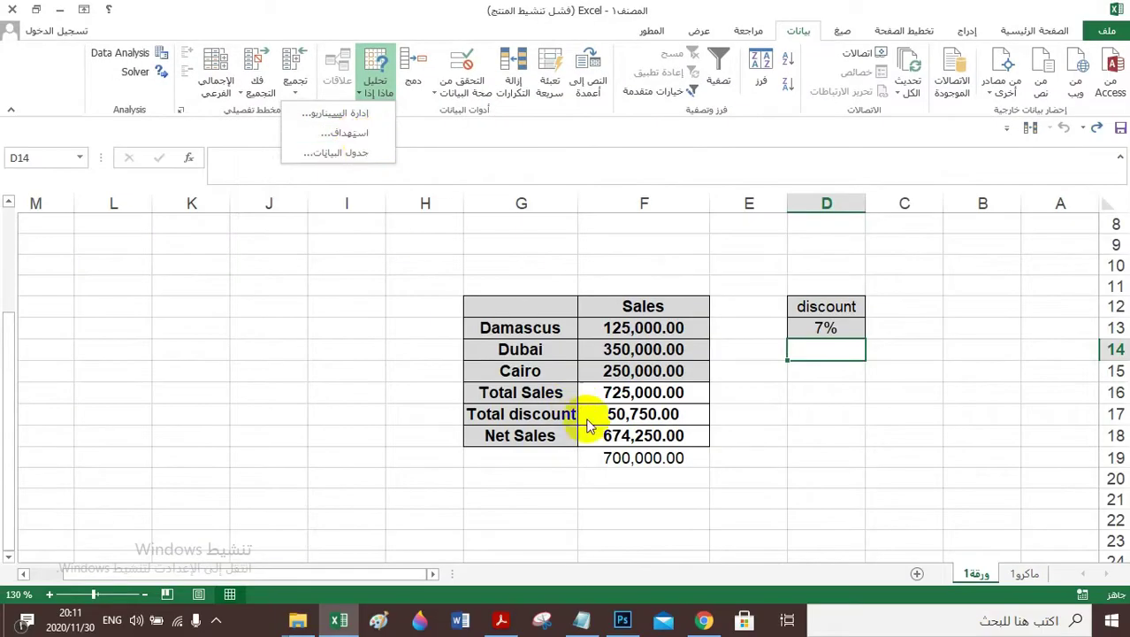
Delete the target value from F19 below the sales table.
left_click(622, 456)
left_click(622, 457)
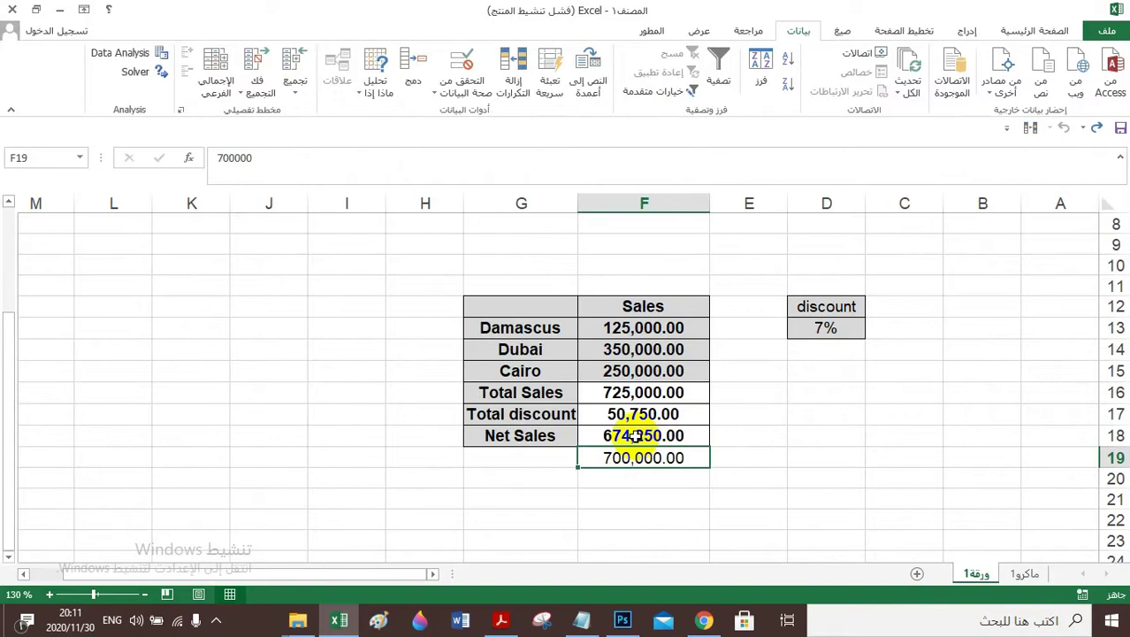
key("Delete")
left_click(323, 491)
left_click(222, 439)
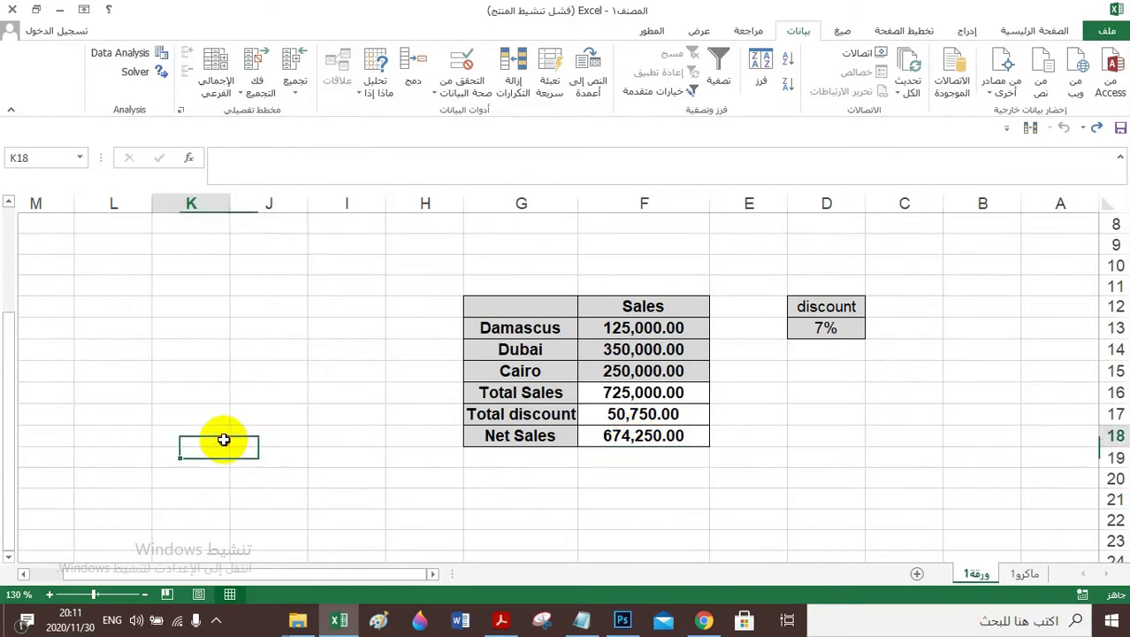
left_click(826, 166)
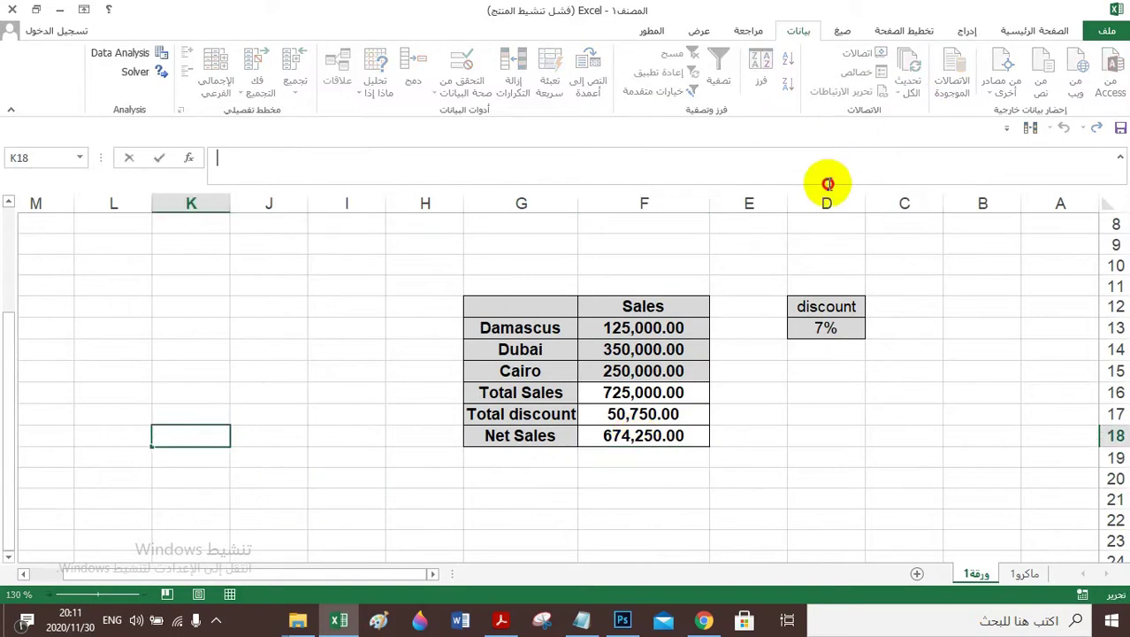
left_click(799, 373)
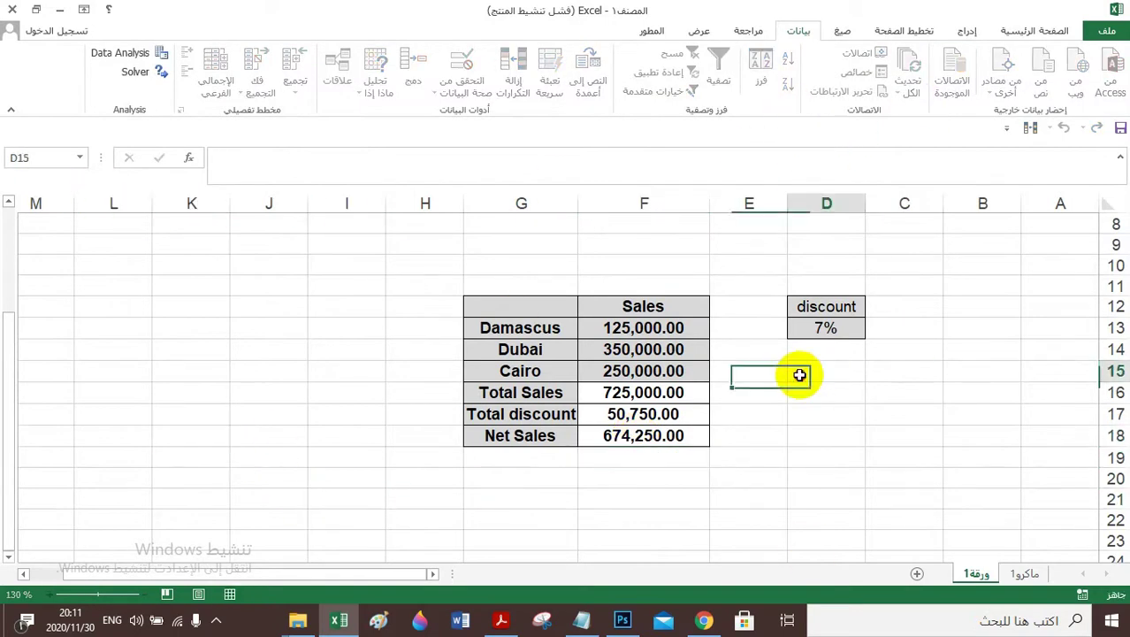
left_click(802, 554)
Open Goal Seek from the What-If Analysis tools and move its dialog closer to the sales table.
left_click(1026, 35)
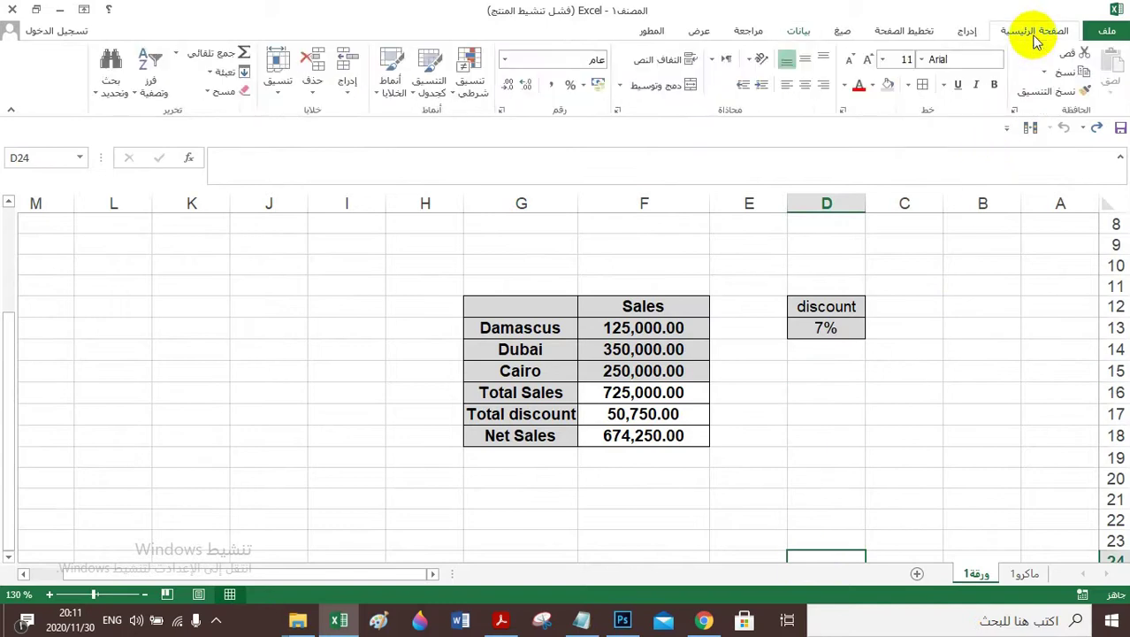
left_click(799, 32)
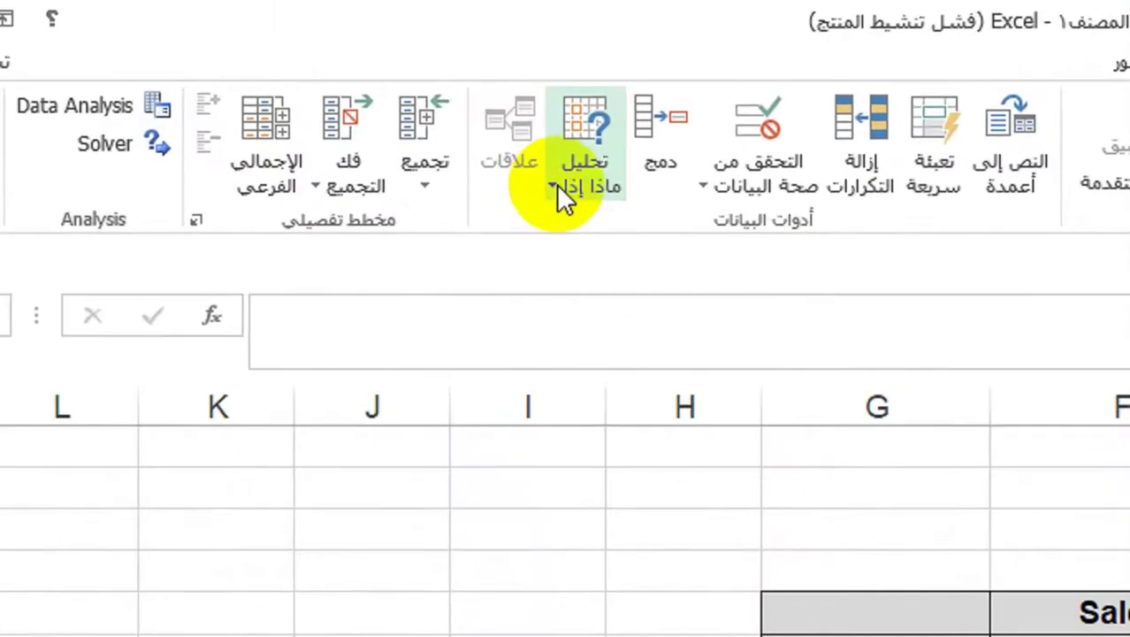
left_click(359, 92)
left_click(565, 262)
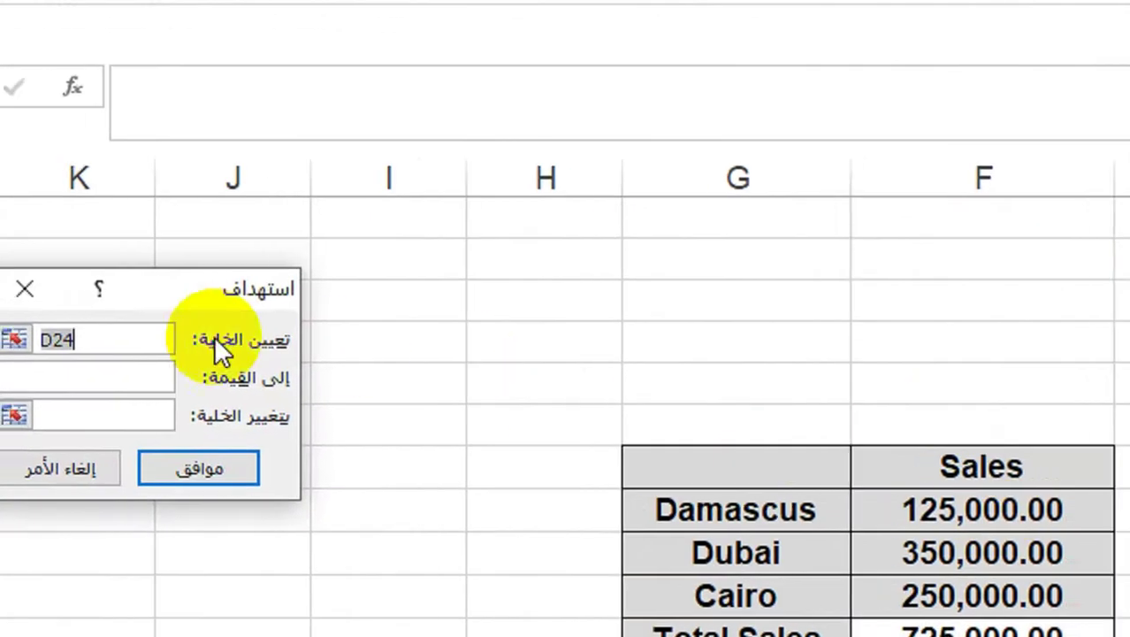
left_click(336, 389)
left_click_drag(274, 285, 752, 347)
scroll(972, 460, "down", 1)
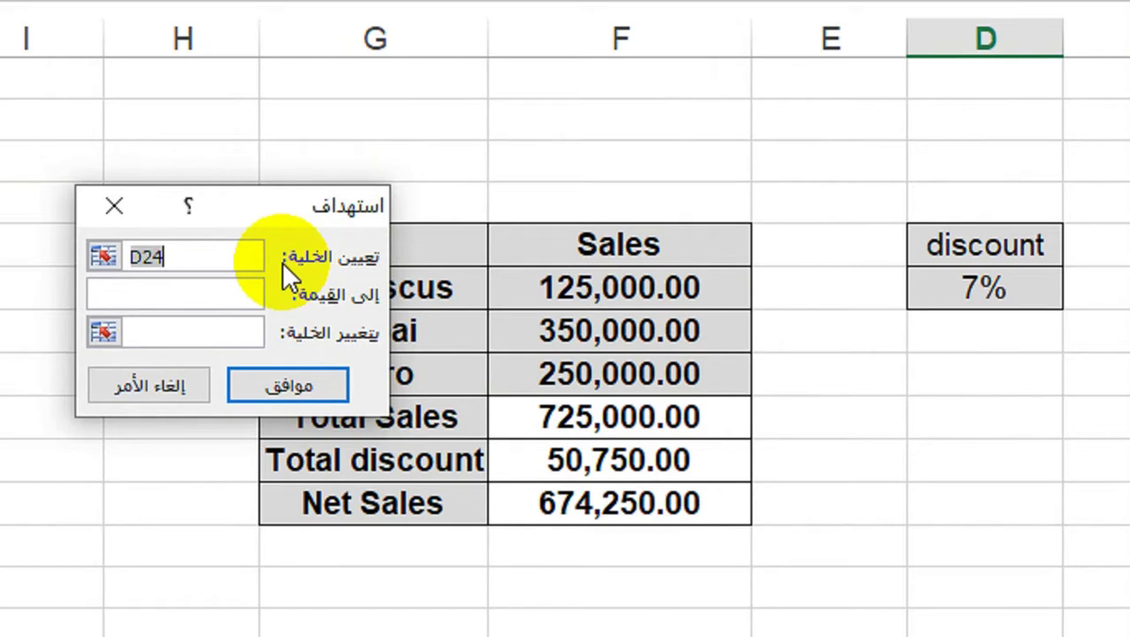
Run Goal Seek to bring the Net Sales cell F18 to 700000 by changing discount cell D13, and keep the solution.
left_click(589, 506)
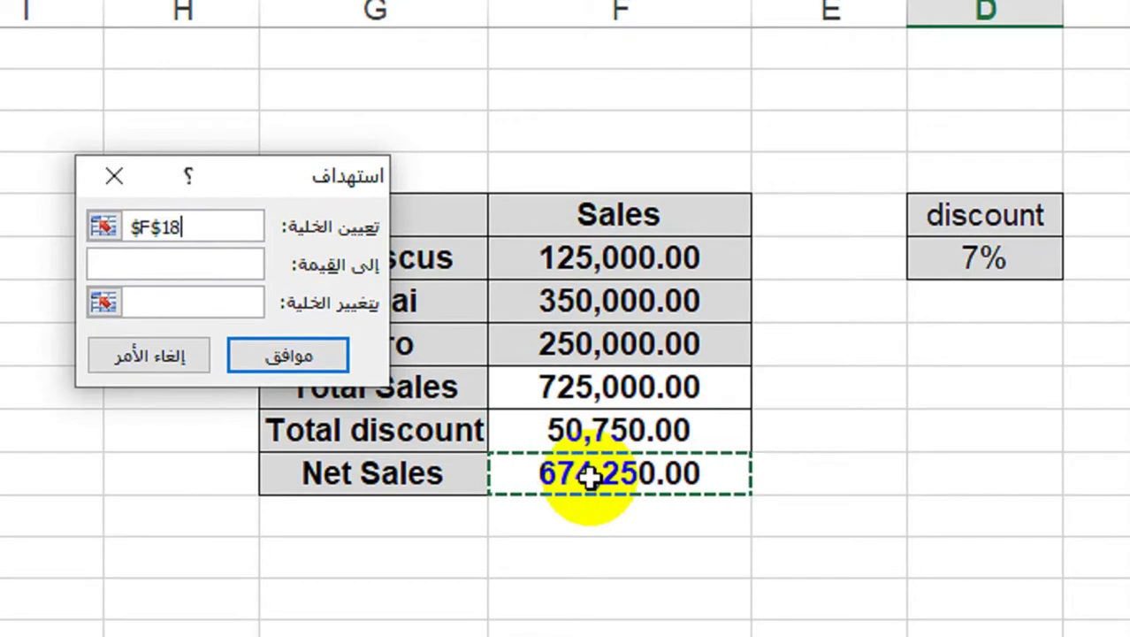
left_click(243, 262)
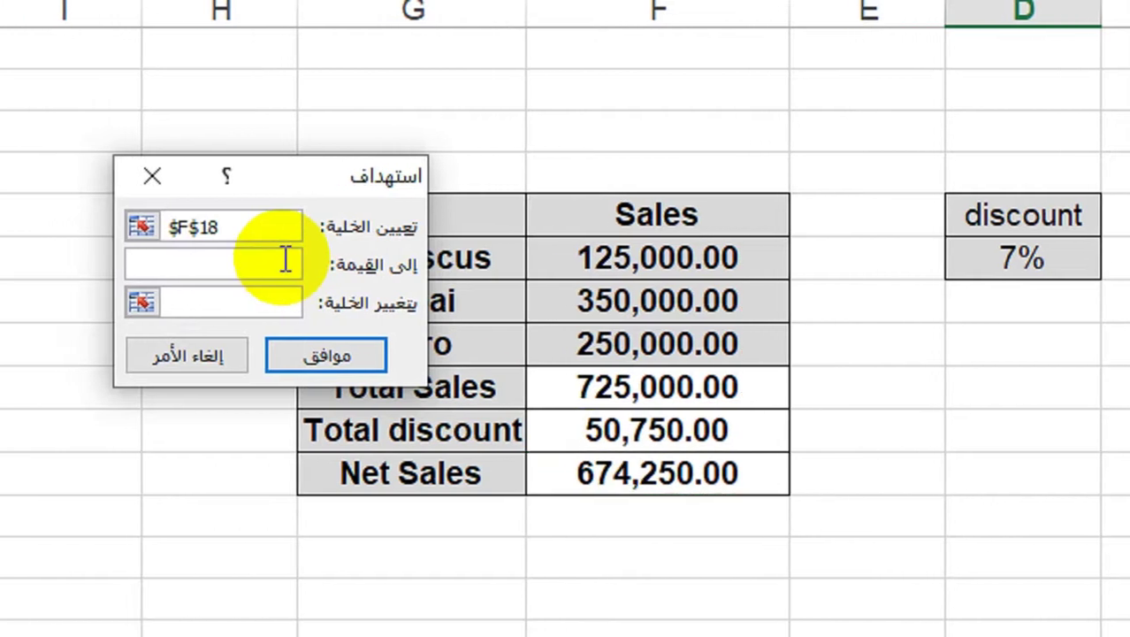
type("700000")
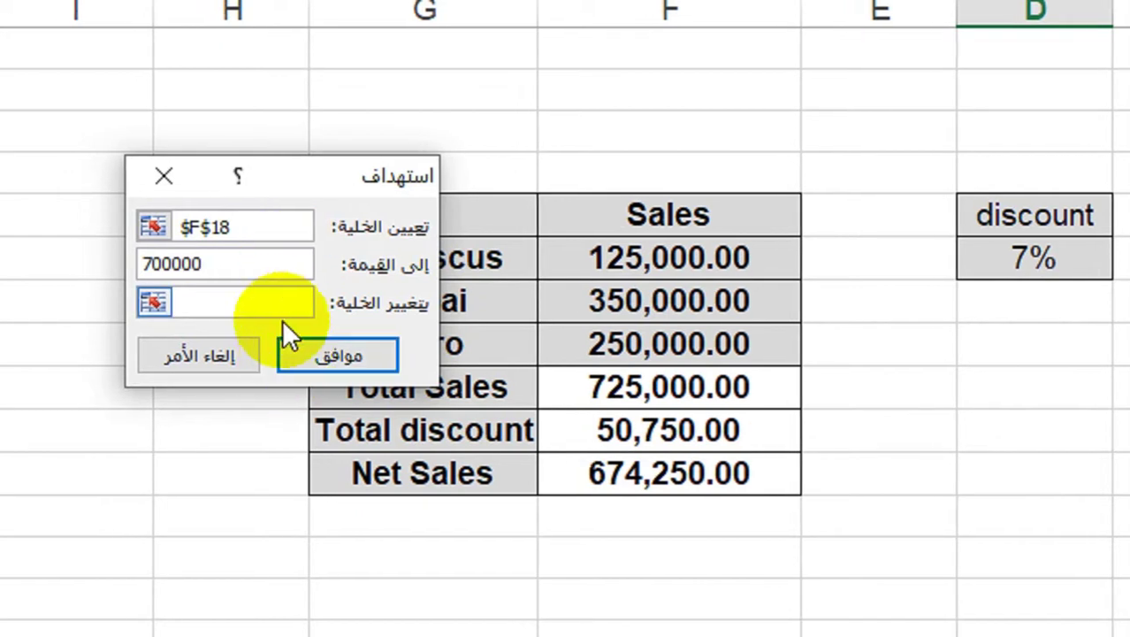
left_click(271, 303)
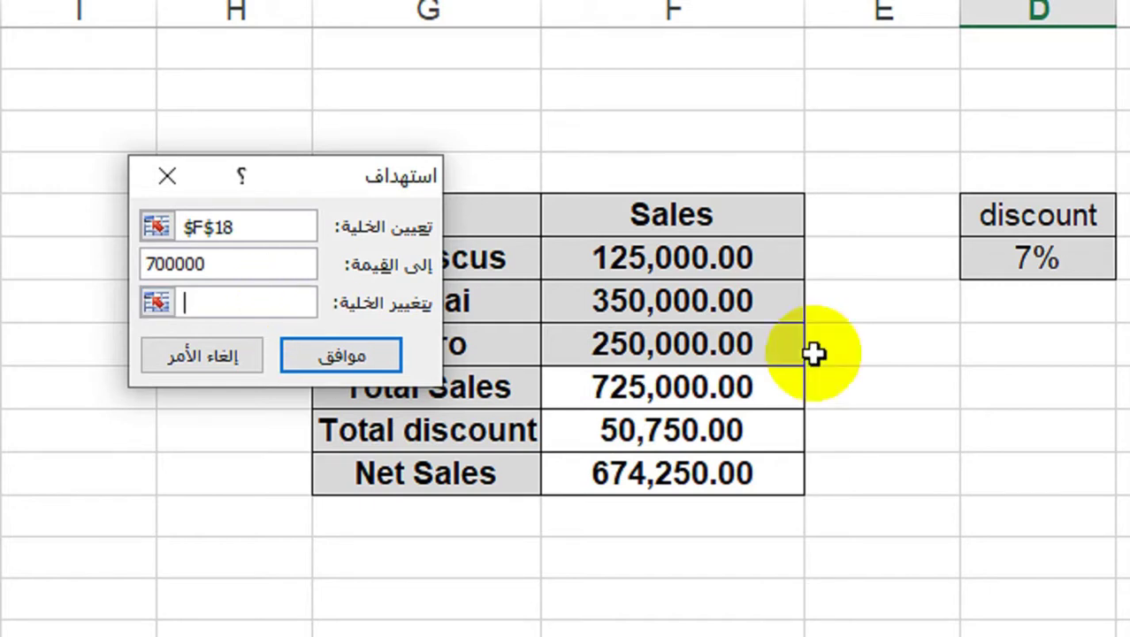
left_click(1026, 258)
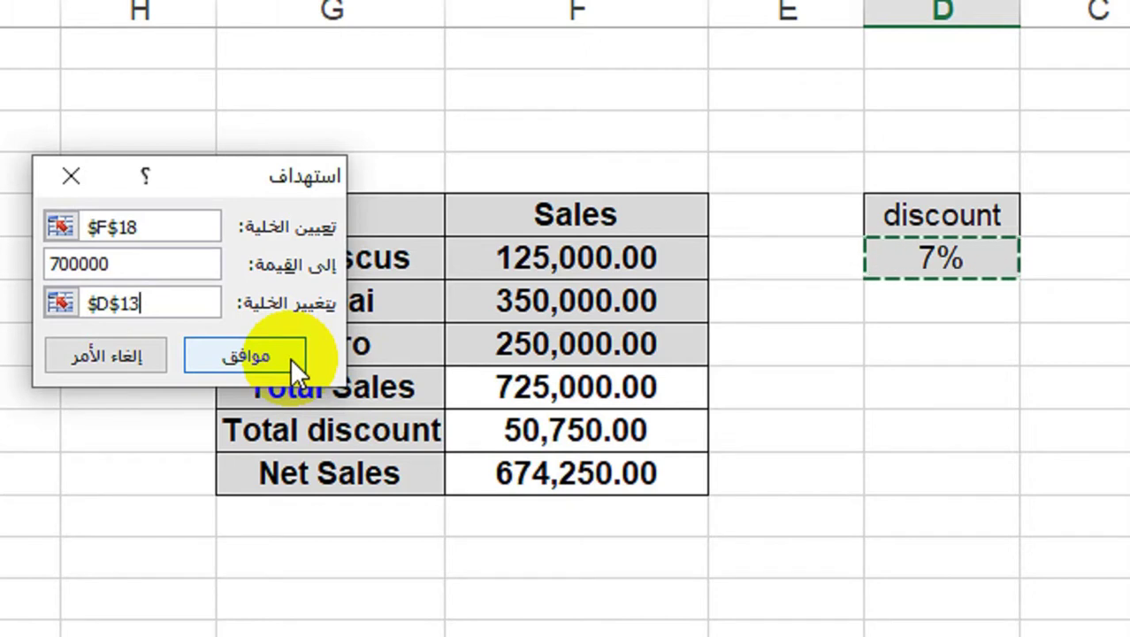
left_click(289, 357)
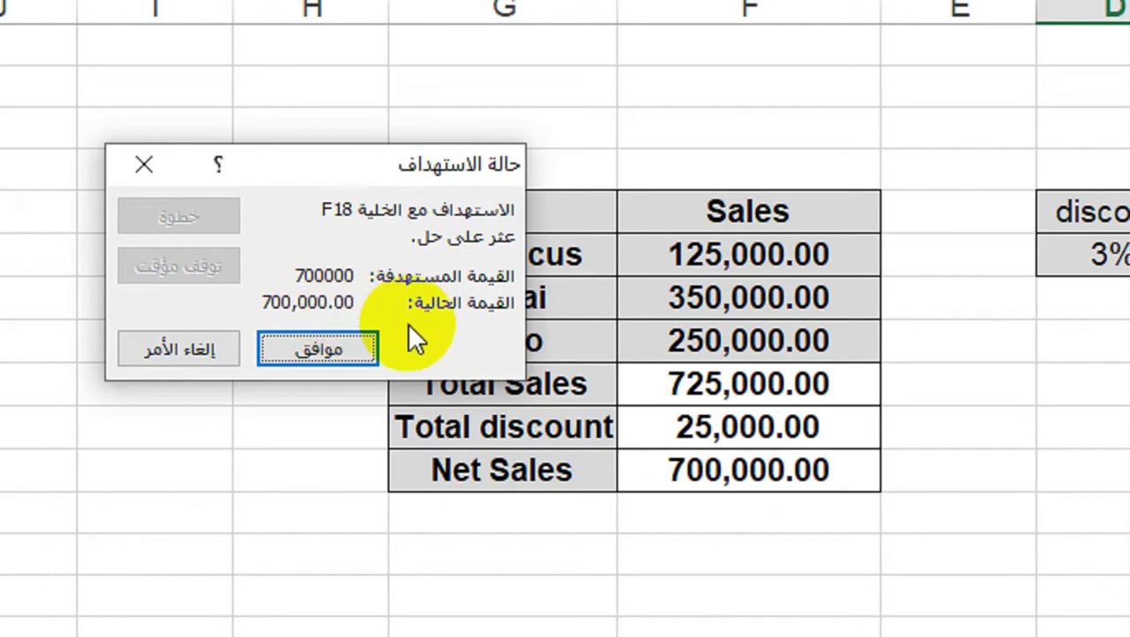
left_click(335, 352)
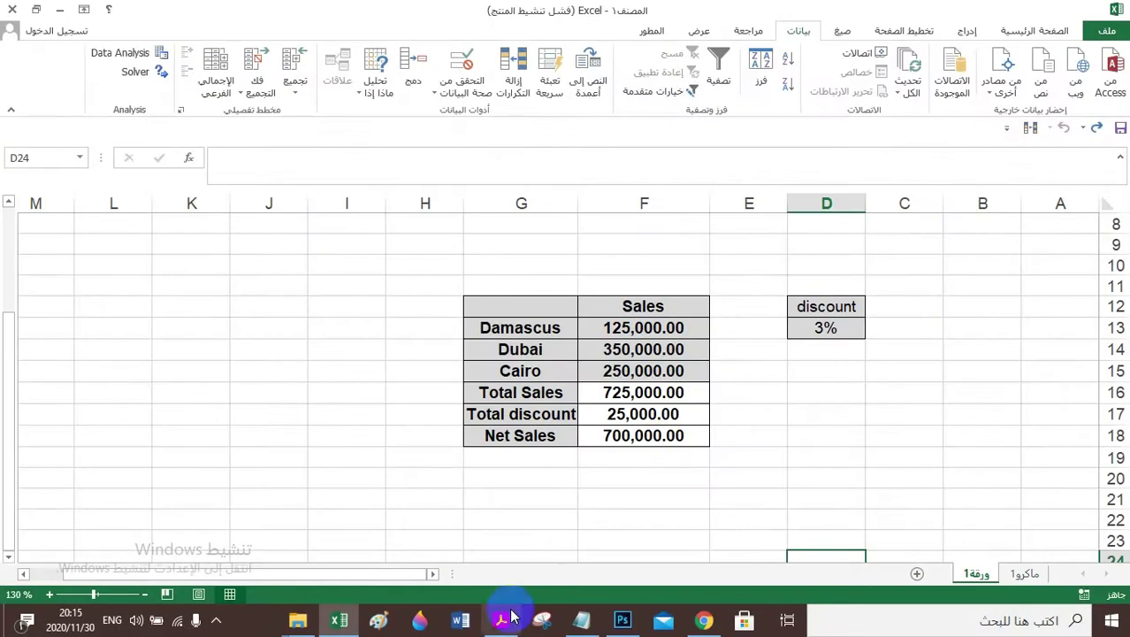
Switch to the PDF in Adobe Acrobat Reader and review the last Goal Seek steps and status example on page 71.
left_click(502, 619)
scroll(534, 381, "down", 1)
scroll(533, 382, "down", 10)
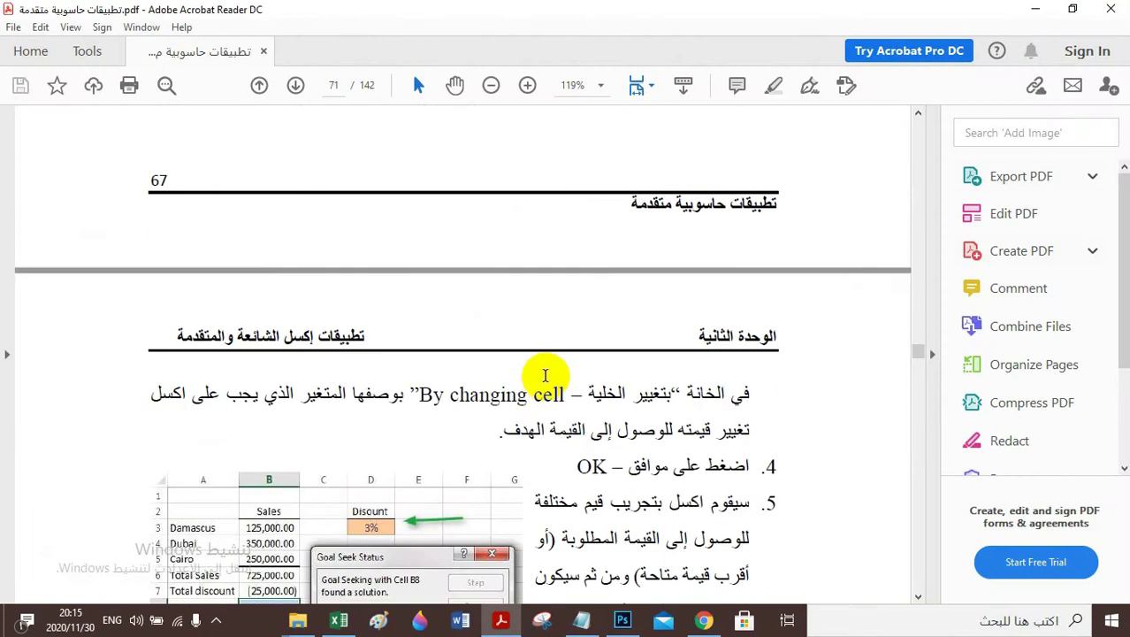
scroll(441, 373, "down", 5)
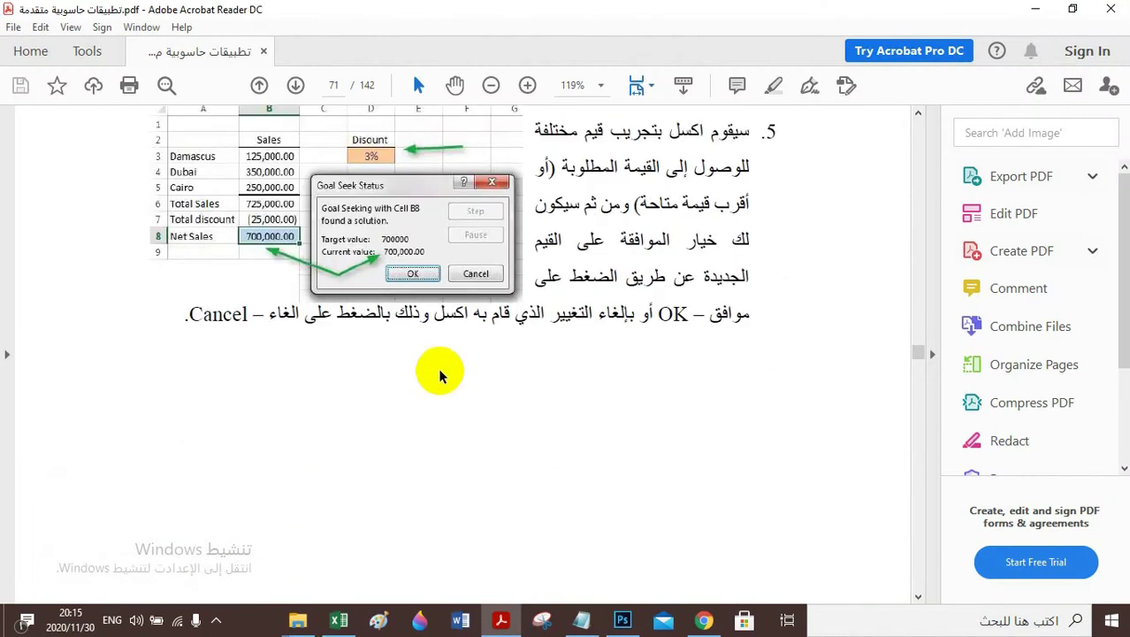
scroll(439, 367, "up", 3)
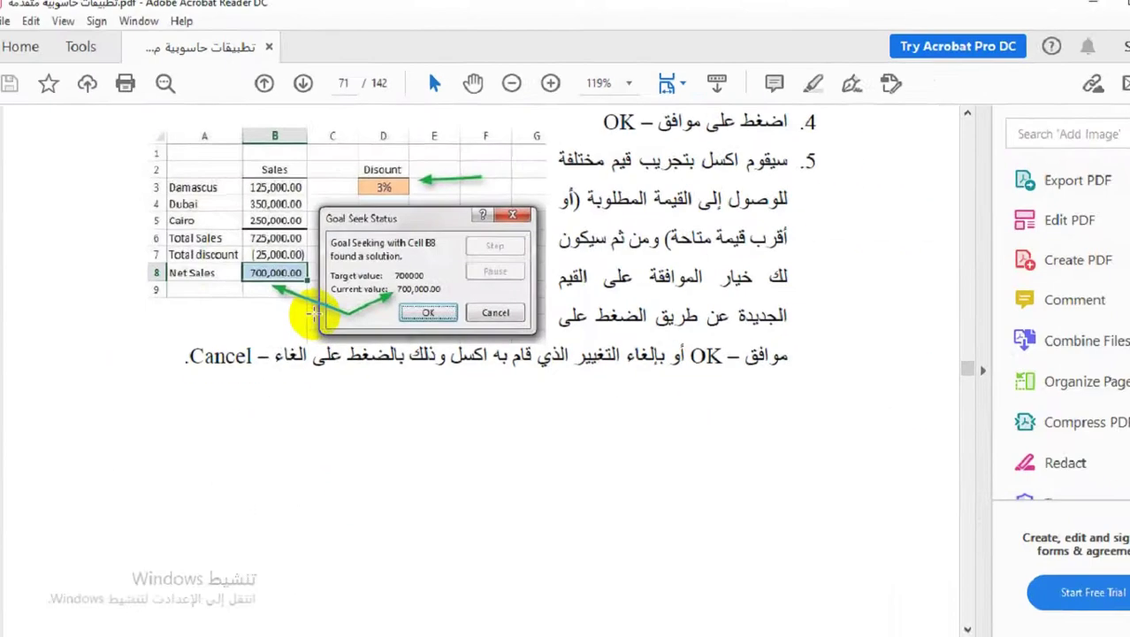
Look ahead to Unit Three in the PDF, examining the question 1 employee salary table and its requirements on page 73.
scroll(527, 470, "down", 5)
scroll(458, 279, "down", 8)
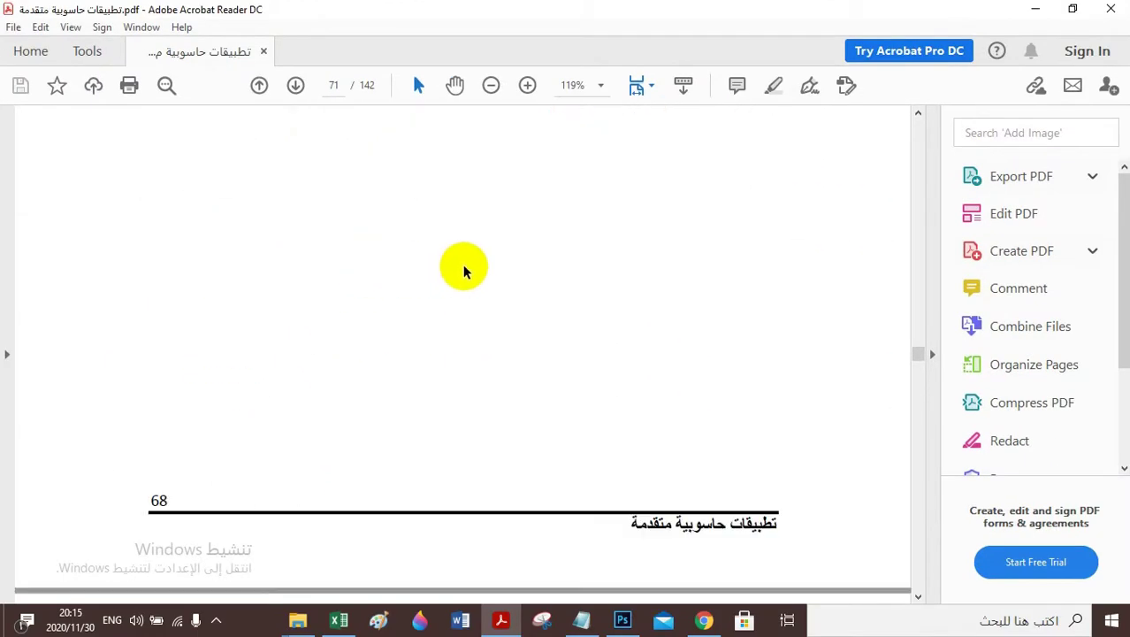
scroll(464, 271, "down", 6)
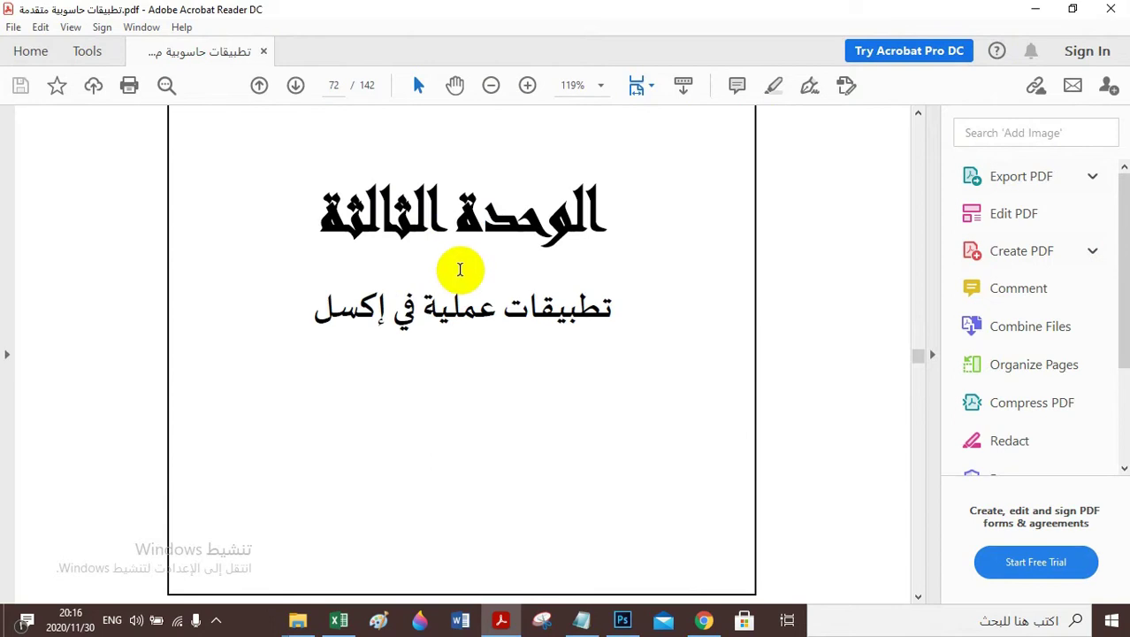
scroll(459, 269, "down", 8)
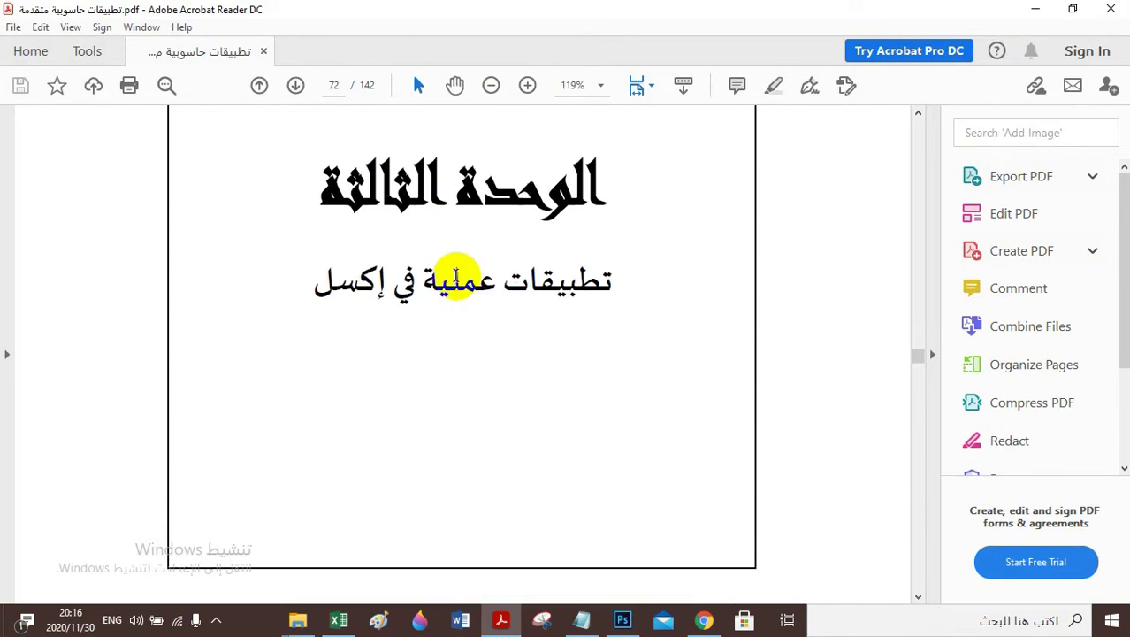
scroll(469, 274, "down", 10)
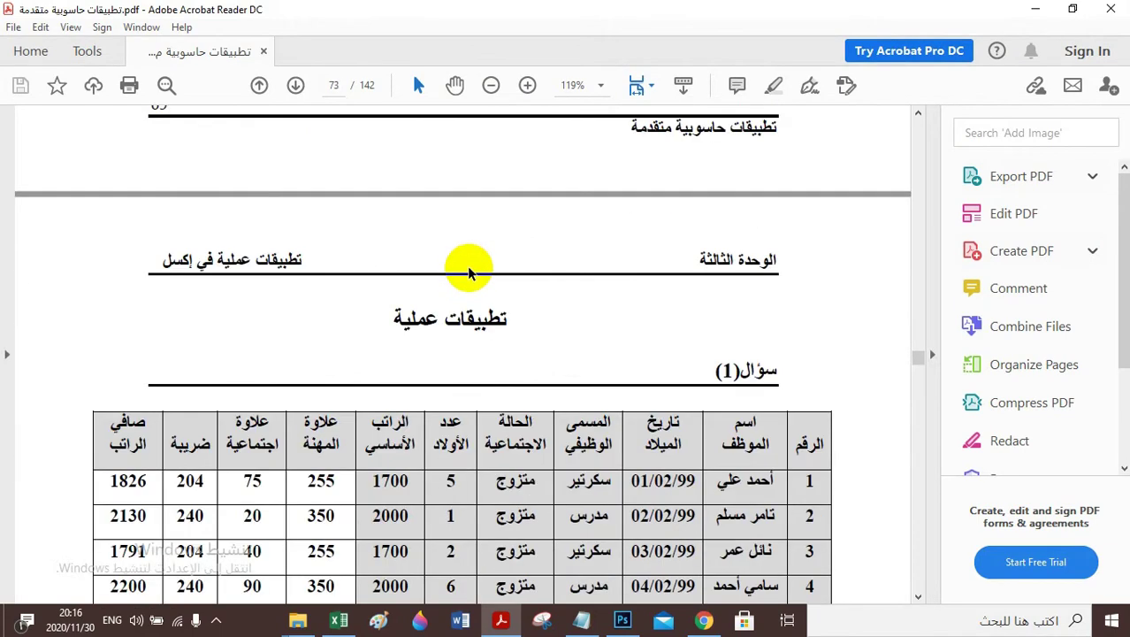
scroll(469, 273, "down", 12)
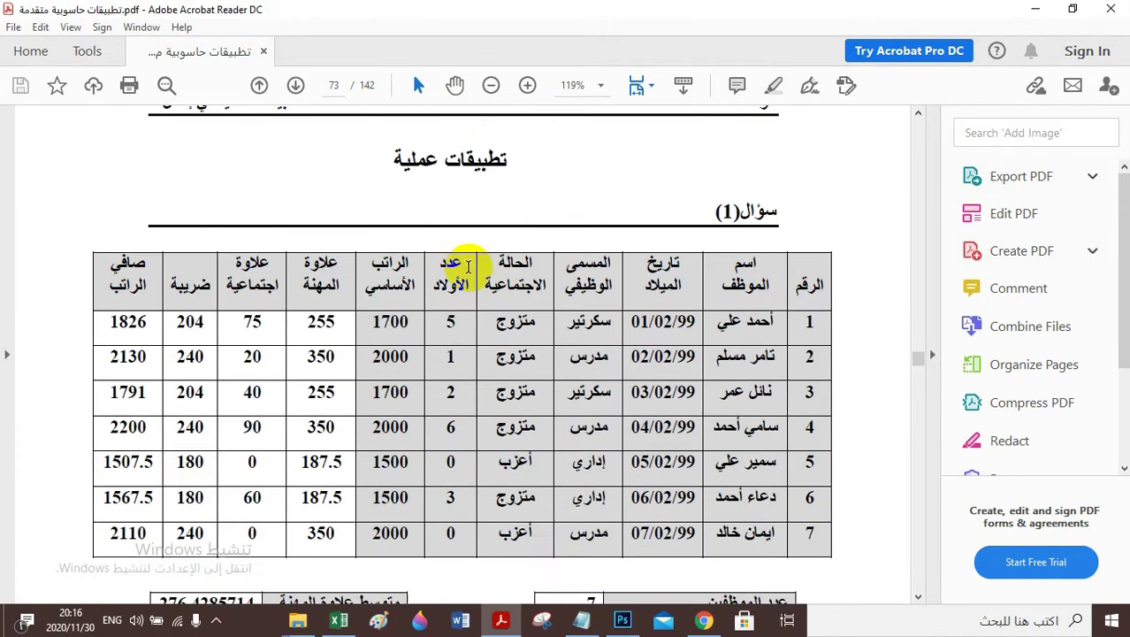
scroll(466, 264, "down", 2)
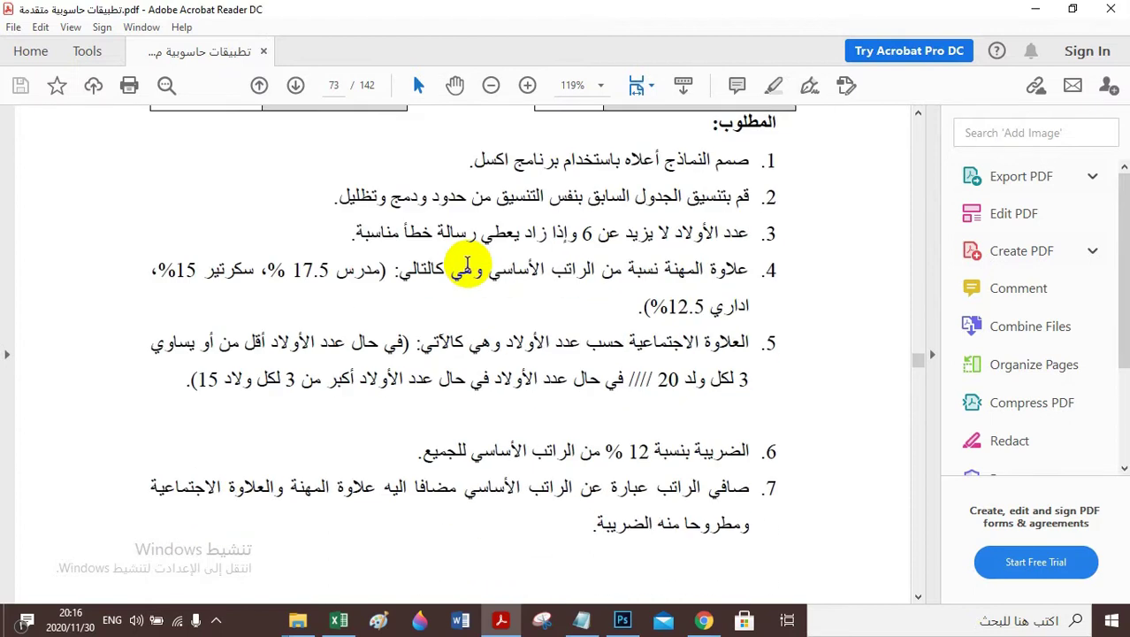